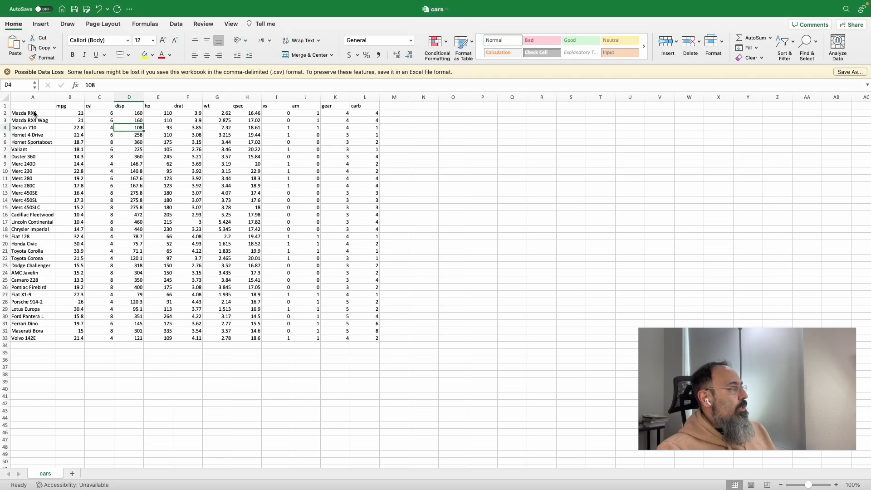
Step: Copy the entire car dataset in cells A1 through L33, including the header row
click(18, 105)
drag(18, 106, 373, 340)
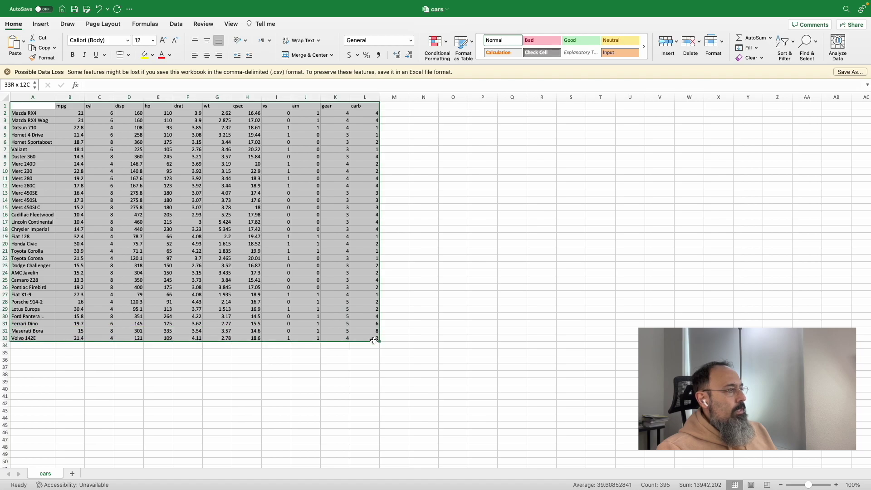
right_click(306, 270)
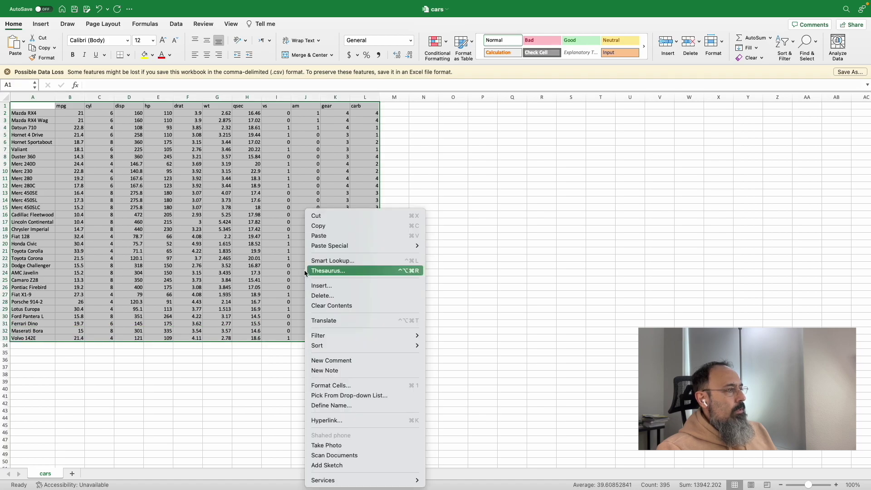
click(321, 226)
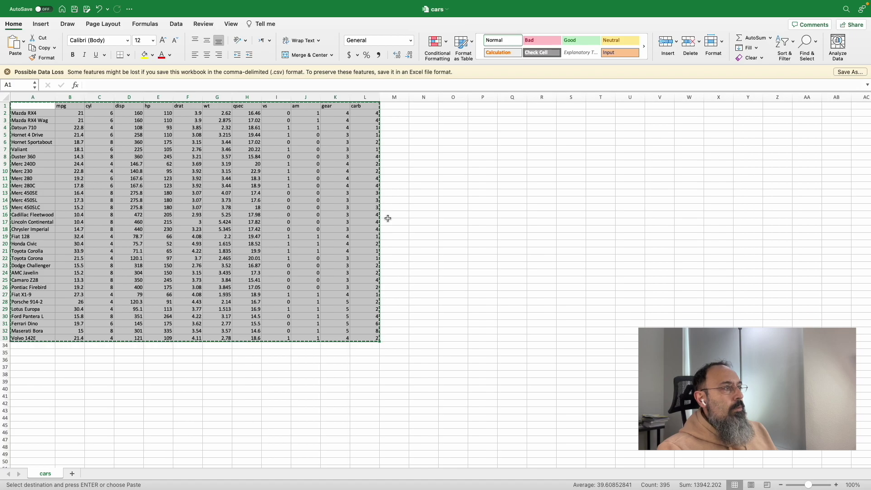
Step: Switch to ChatGPT in the browser and send the message "This is my dataset." followed by the copied car table
key(ctrl+Left)
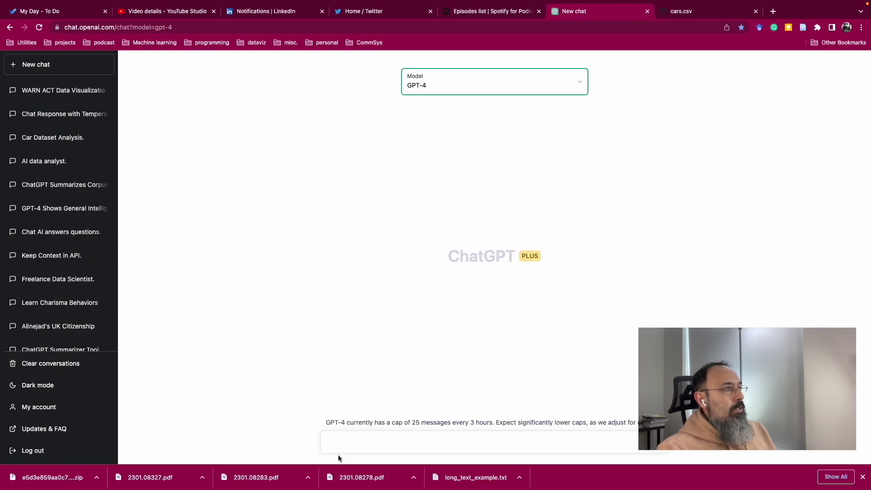
click(339, 440)
right_click(338, 440)
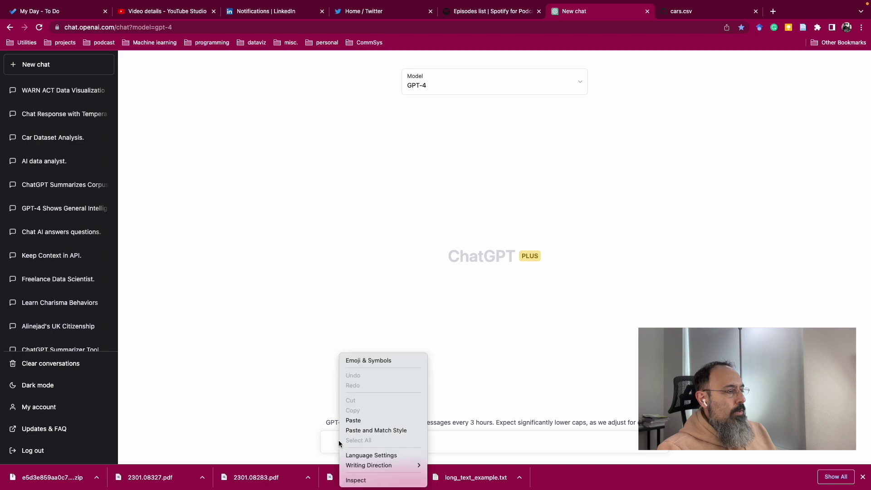
click(357, 421)
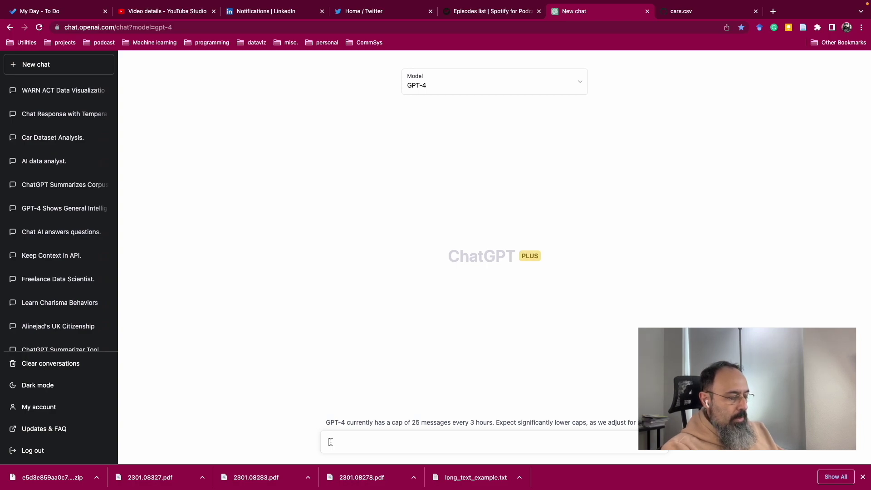
text(This is my dataset)
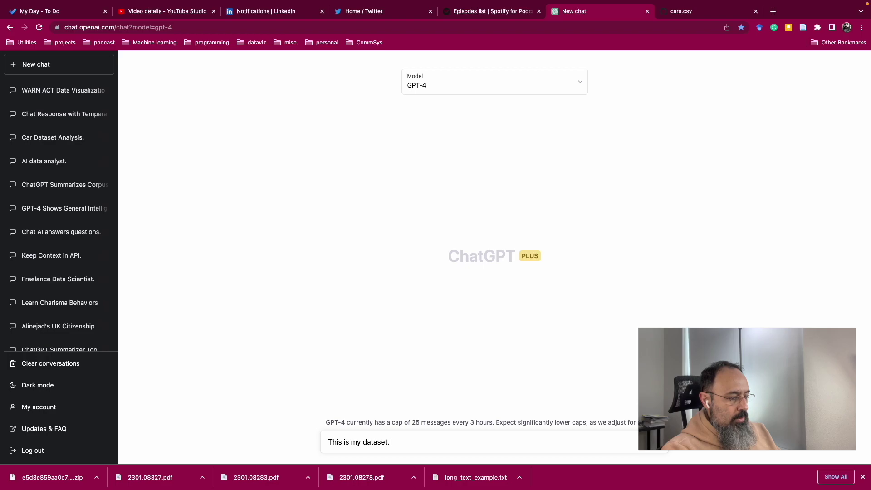
text(.)
key(ctrl+v)
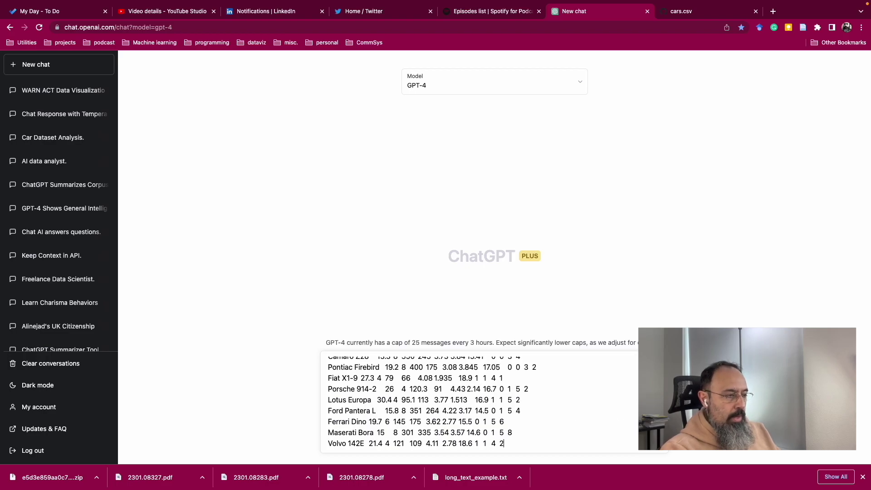
key(Return)
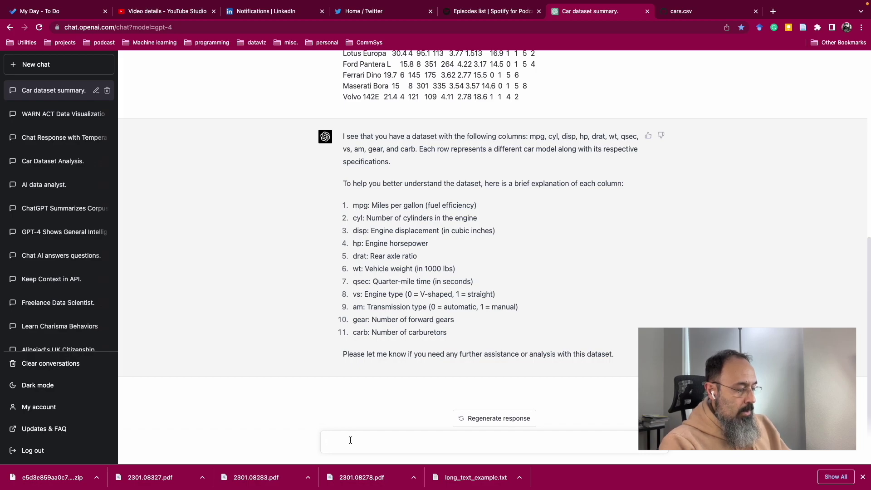
Step: Ask ChatGPT "Which one of these cars are the most powerful?"
text(What)
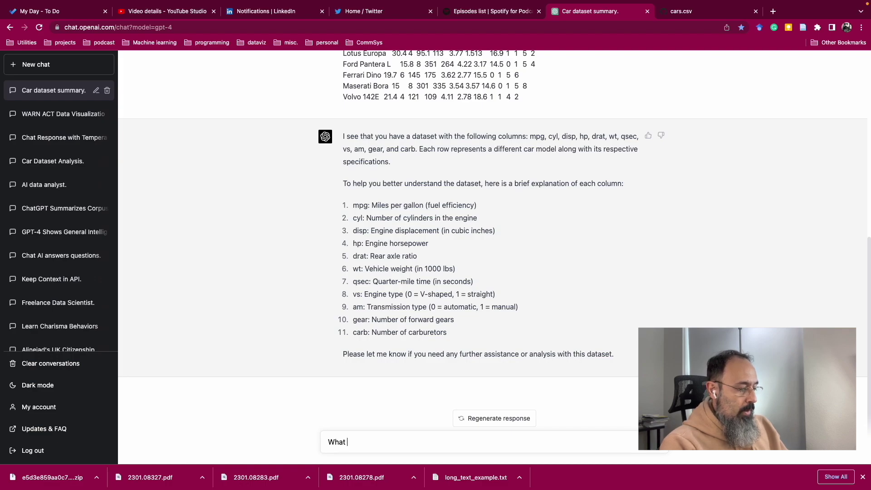
key(BackSpace)
key(BackSpace)
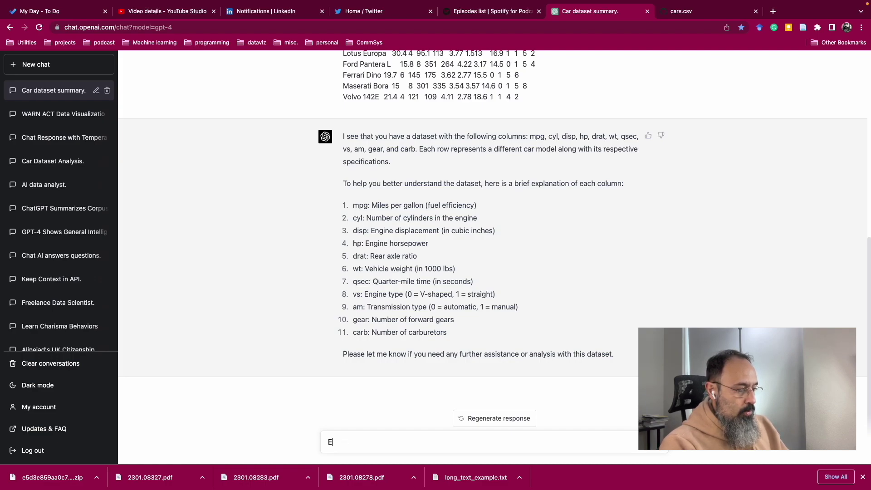
text(Which one of)
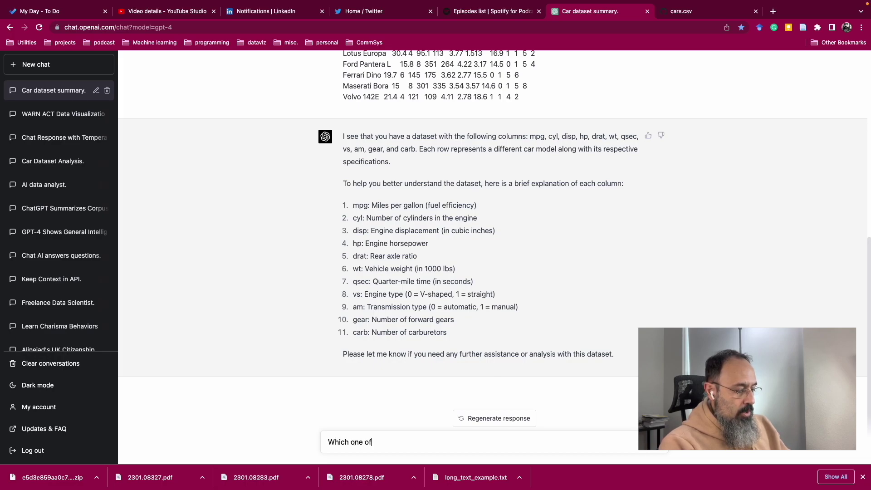
text( these cars are the m)
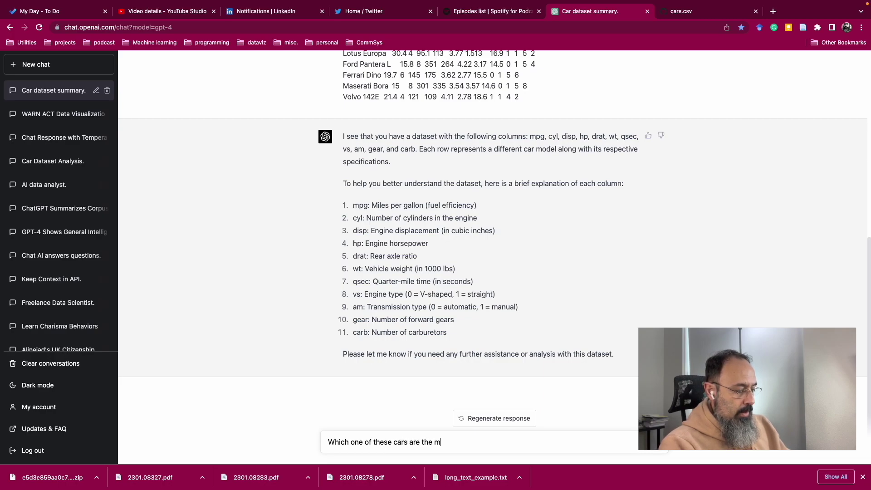
text(ost powerful?)
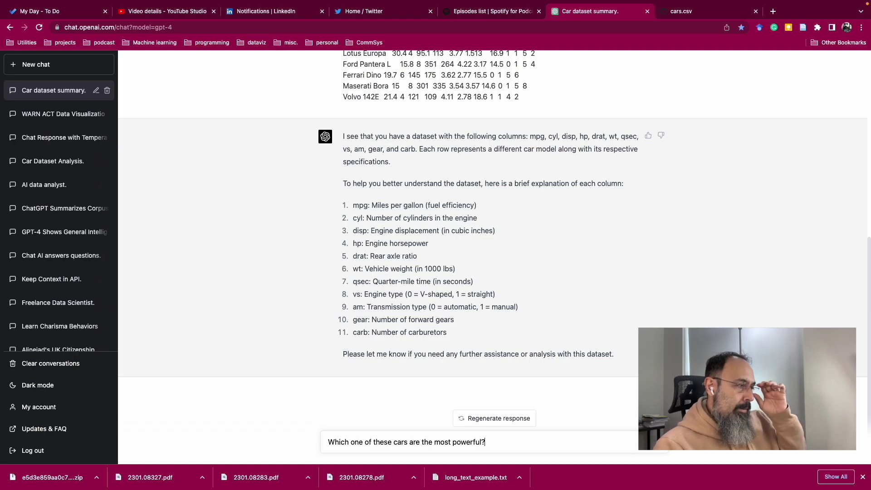
key(Return)
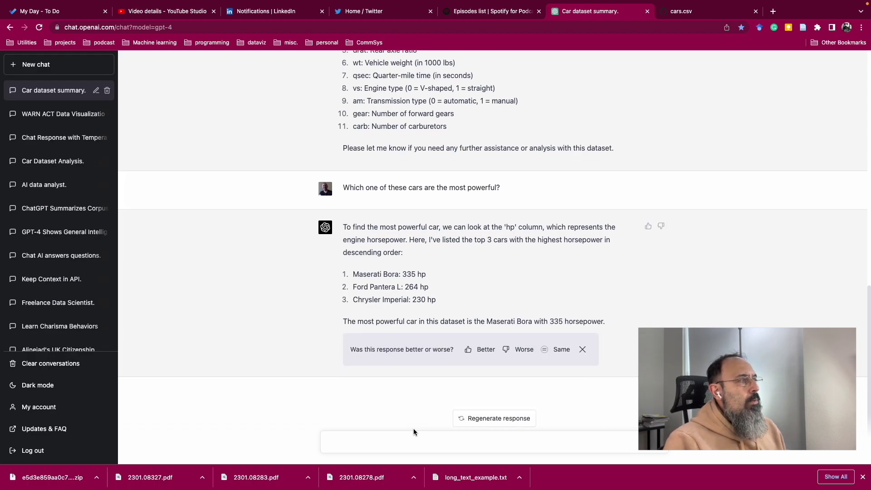
Step: Review the dataset pasted in the chat against ChatGPT's answer about the most powerful cars
scroll(501, 238, up, 15)
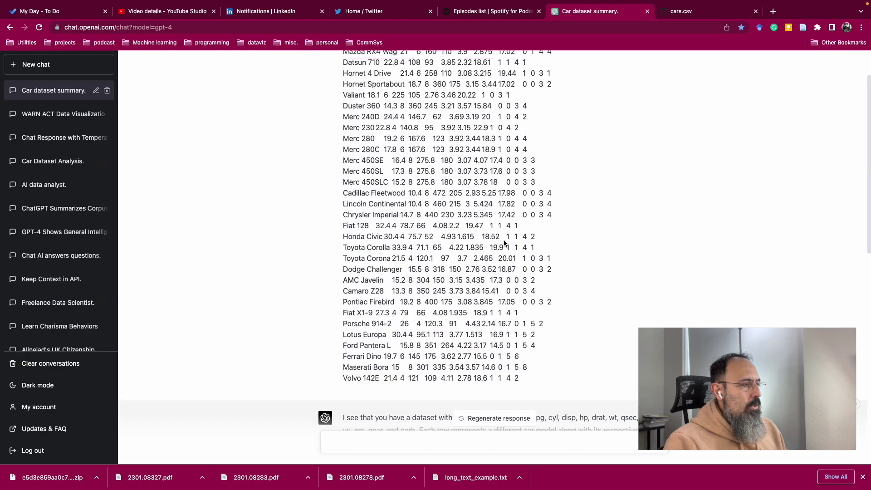
scroll(539, 243, down, 12)
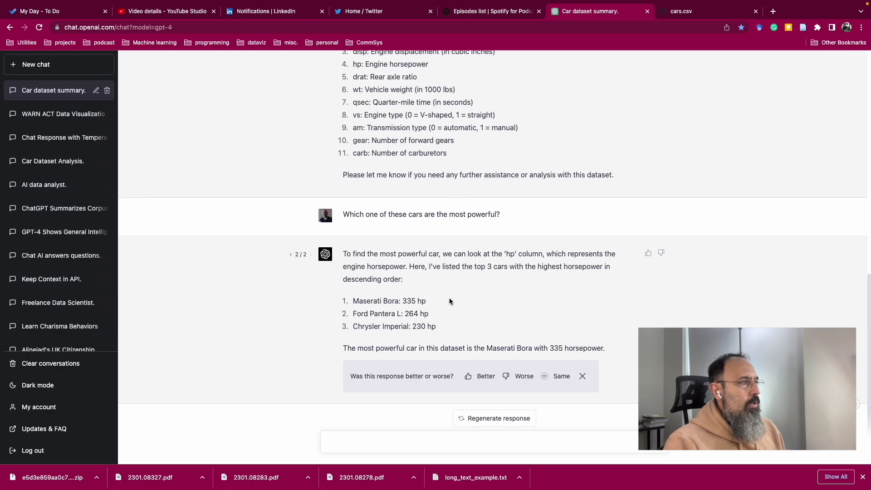
scroll(403, 302, up, 10)
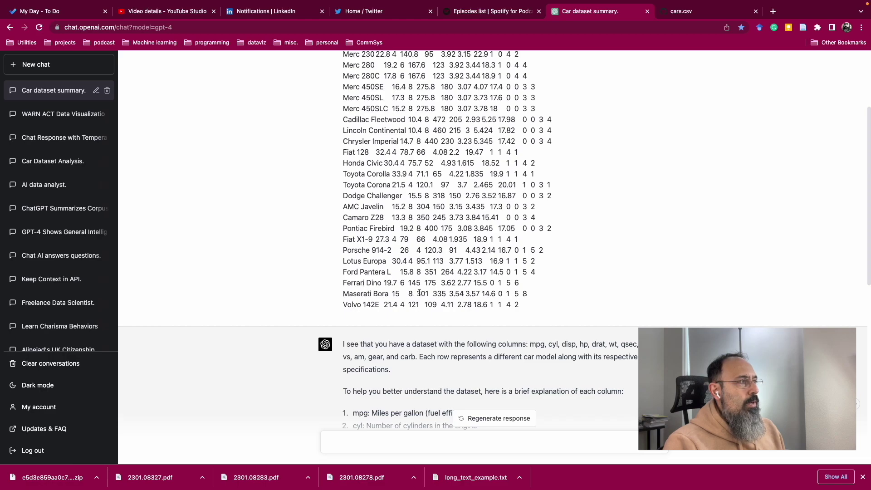
scroll(418, 292, up, 3)
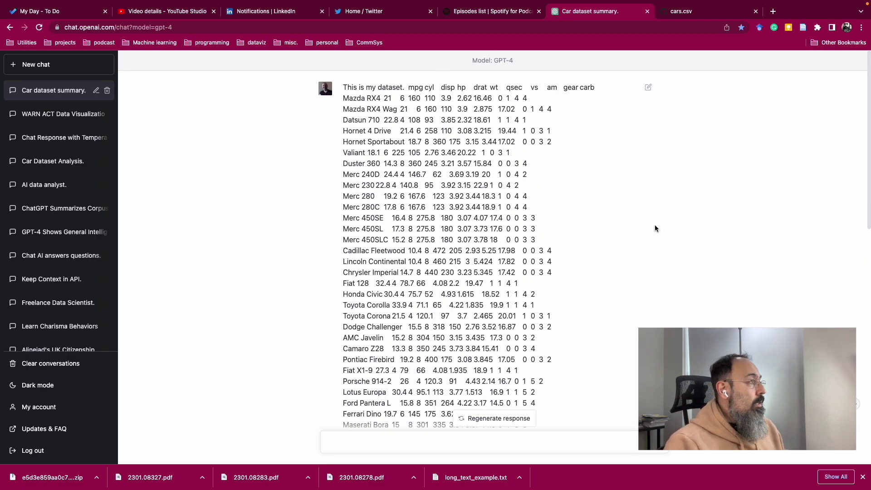
Step: Switch to the cars sheet in Excel and check the Maserati Bora's value in the hp column
key(super+Tab)
key(super+a)
key(super+c)
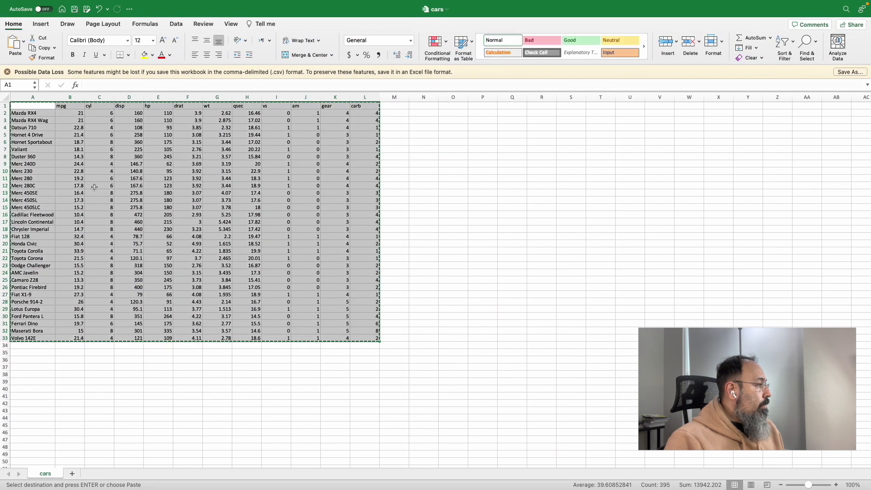
click(29, 367)
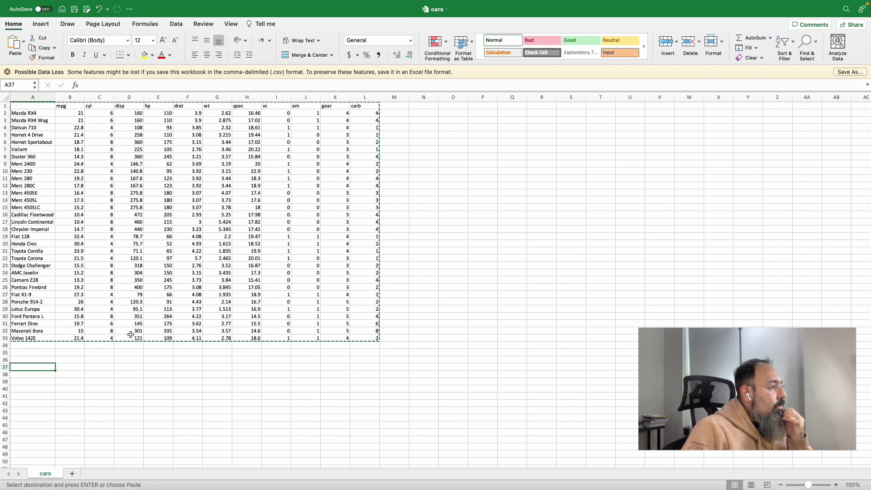
click(162, 332)
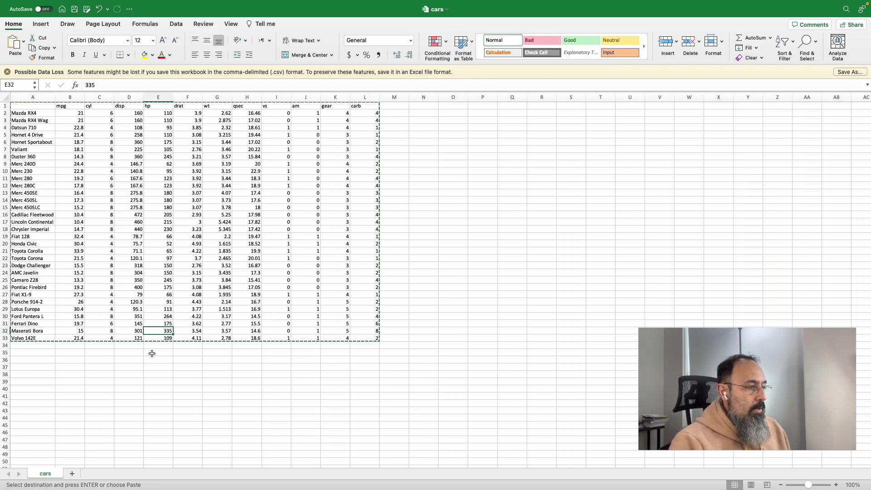
Step: Compare the top three horsepower ranking in ChatGPT's answer with the hp column of the Excel cars sheet
key(super+Tab)
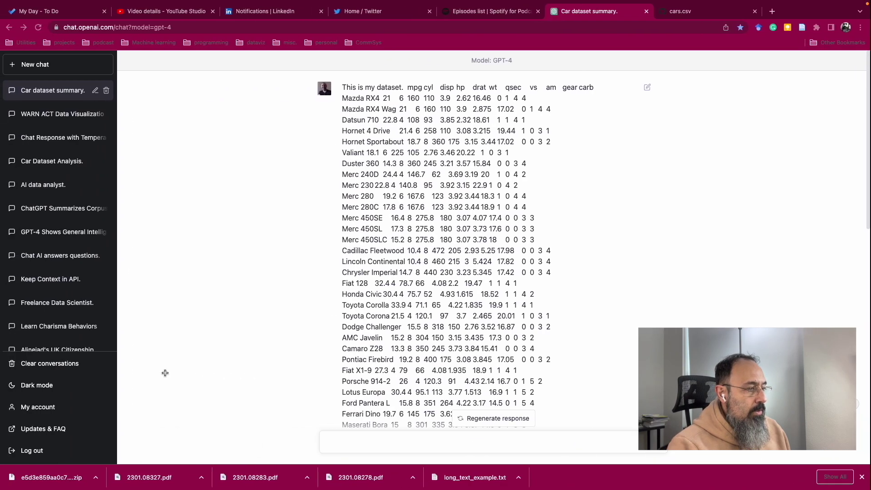
scroll(249, 332, down, 6)
scroll(249, 331, down, 5)
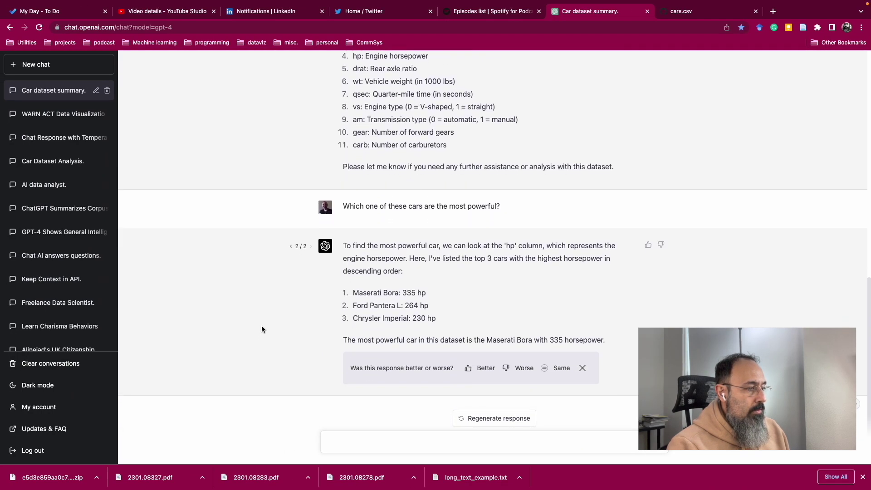
scroll(318, 327, up, 1)
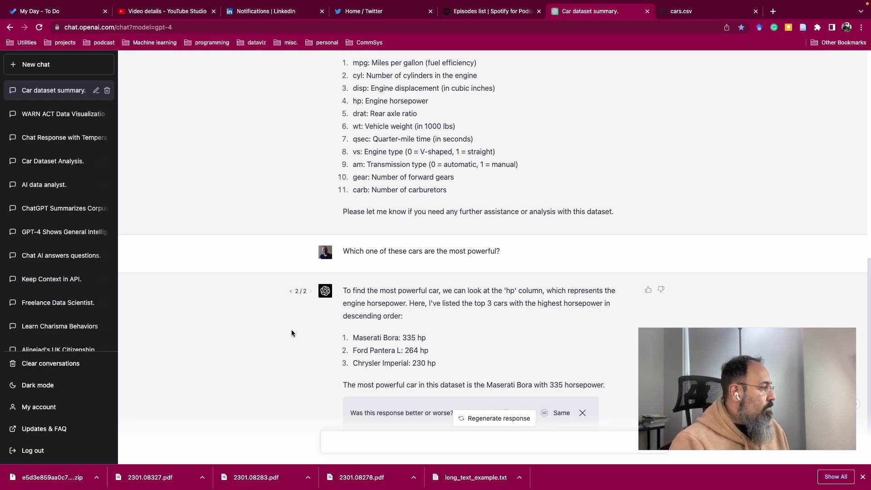
key(super+Tab)
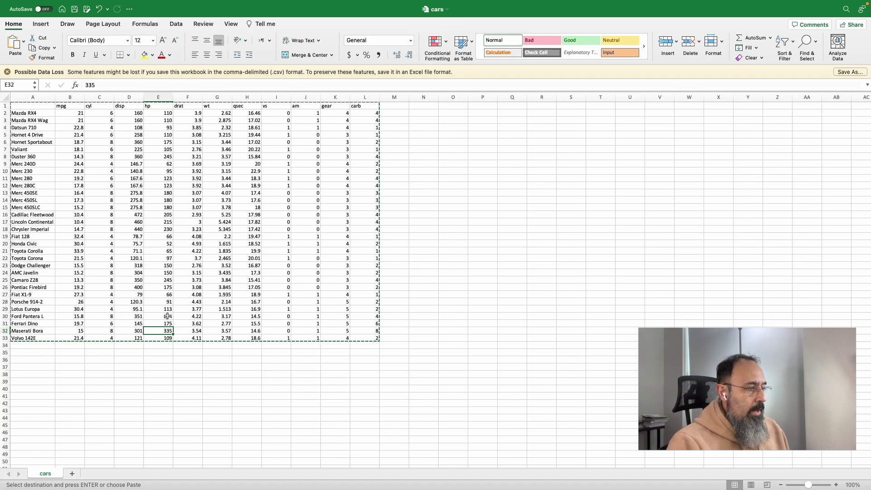
key(ctrl+Left)
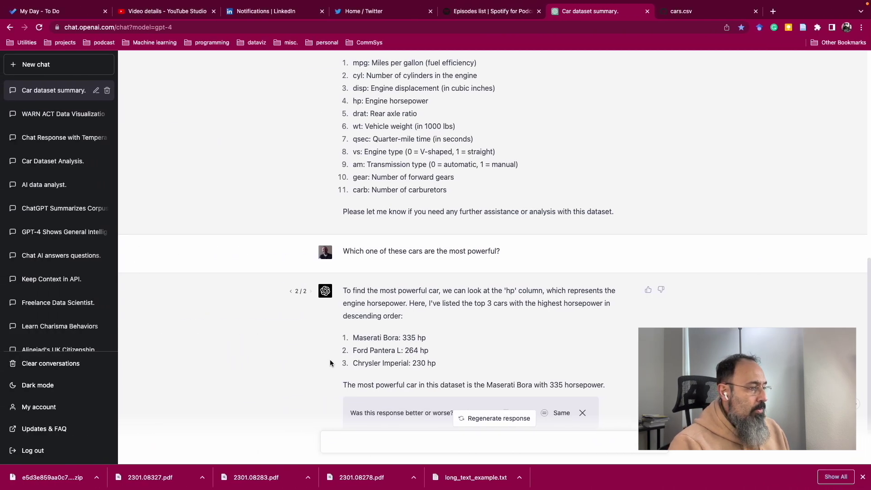
key(ctrl+Right)
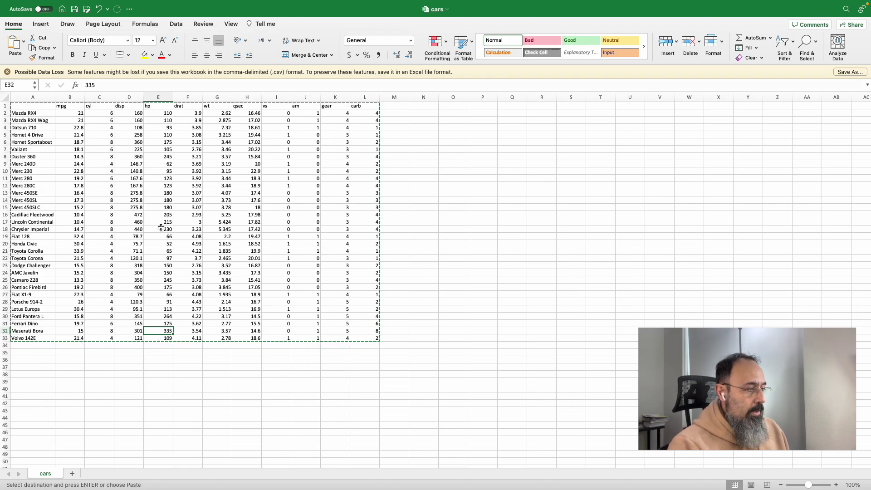
key(ctrl+Left)
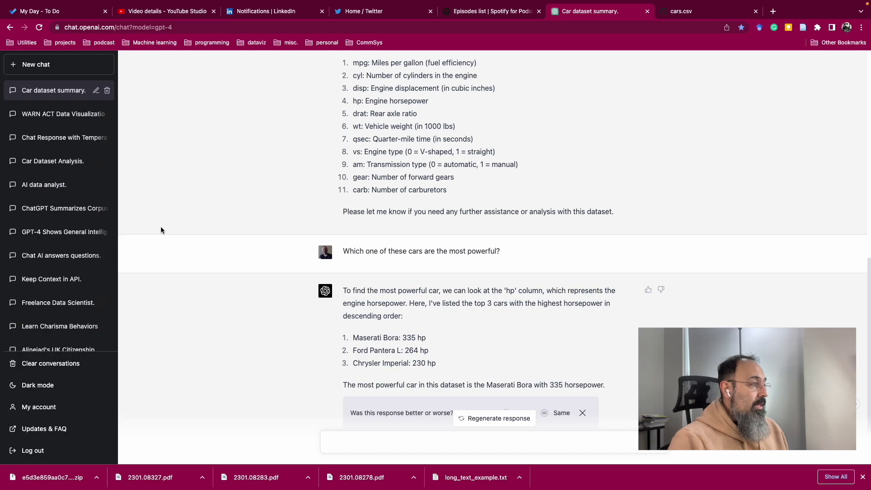
key(ctrl+Right)
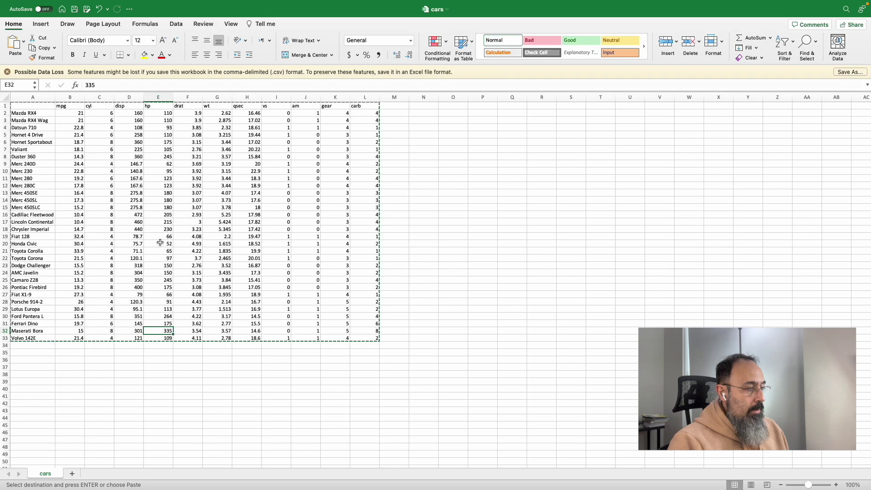
key(super+Tab)
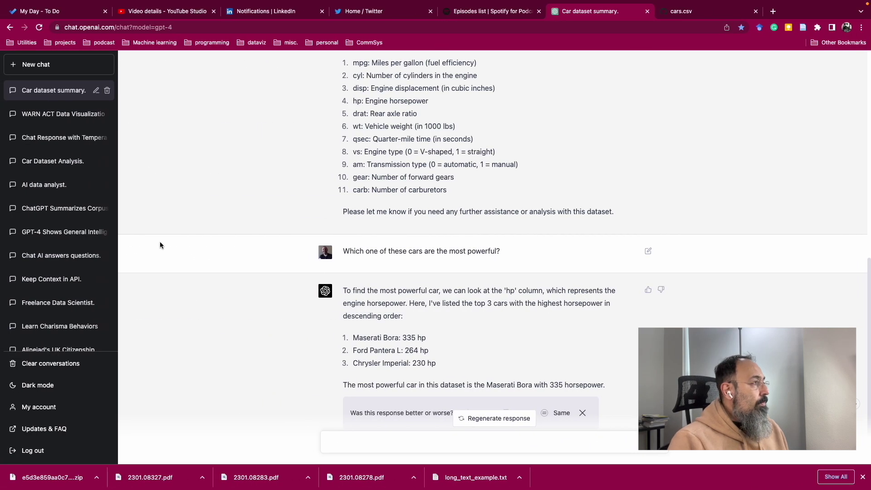
Step: Switch to Excel and inspect the Camaro Z28, Valiant and Duster 360 rows to check their horsepower
key(super+Tab)
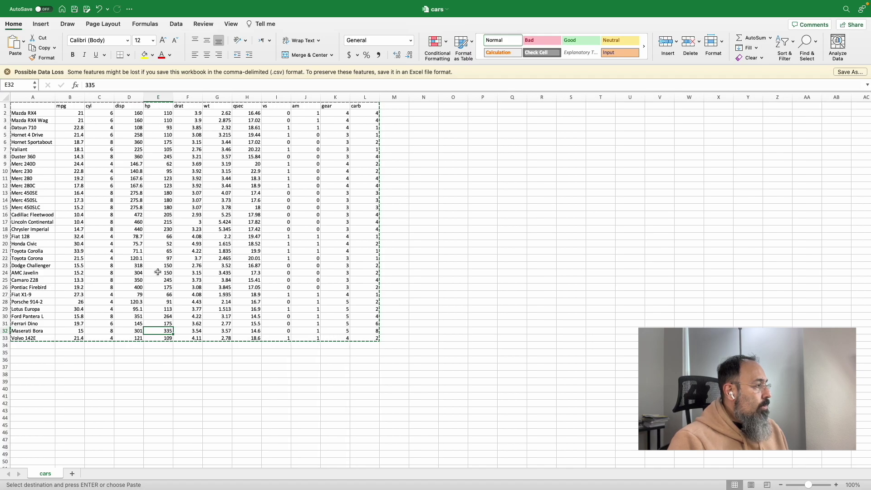
click(9, 280)
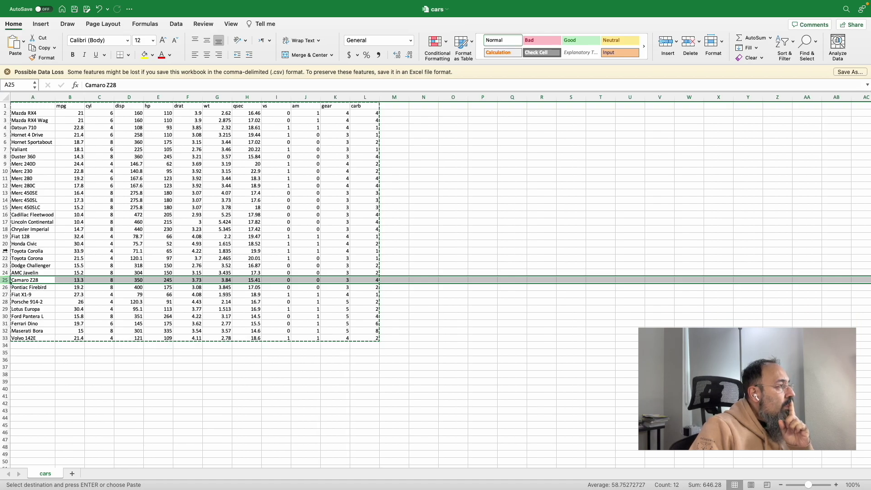
click(4, 150)
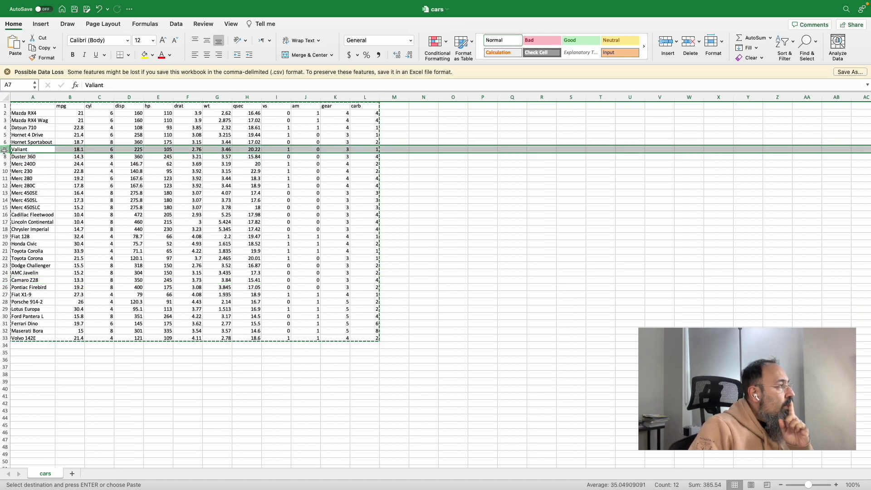
click(4, 156)
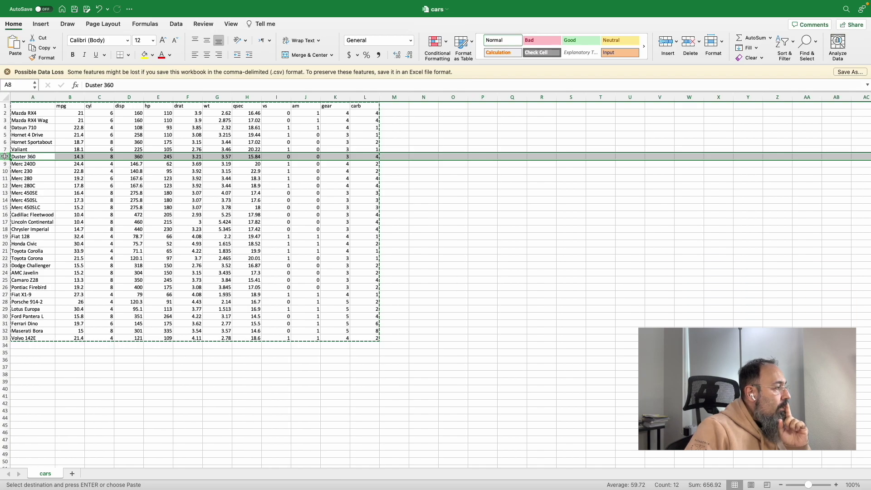
Step: Inspect the Maserati Bora row and the Duster 360 row in the cars sheet to compare their hp values
click(4, 330)
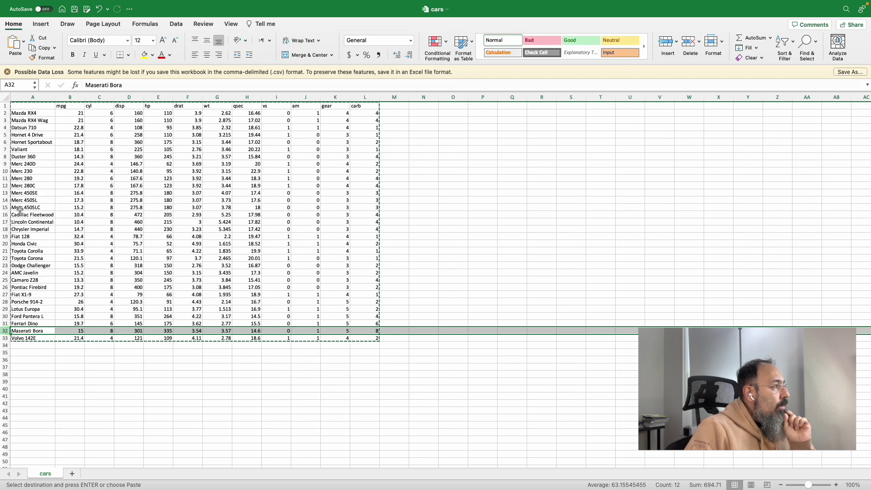
click(5, 157)
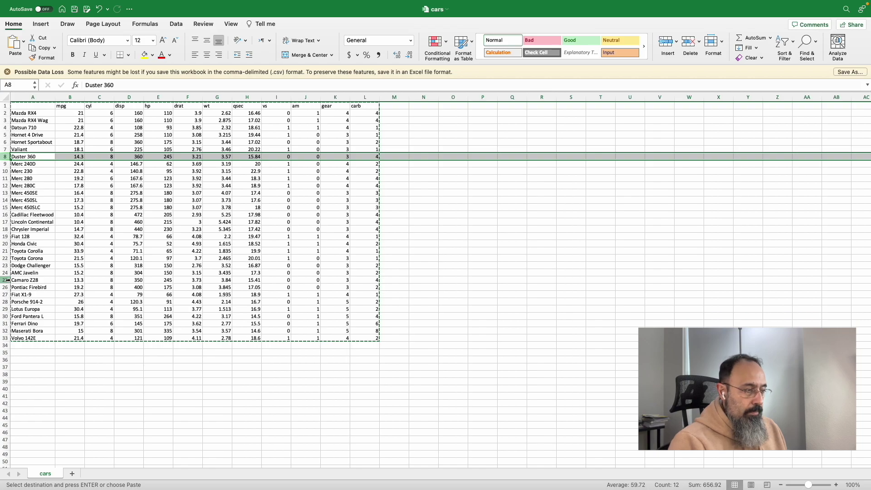
Step: Switch to the ChatGPT chat and send "But based on the dataset Camaro z28 should be on this list."
key(ctrl+Left)
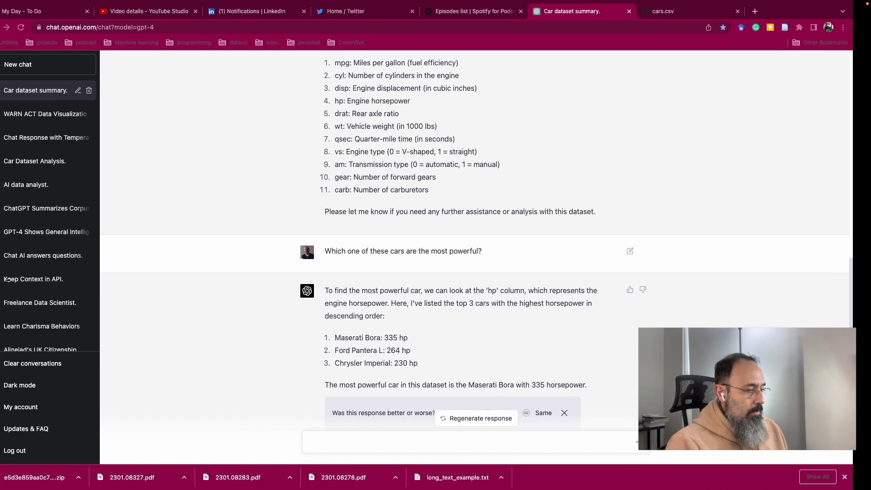
click(387, 443)
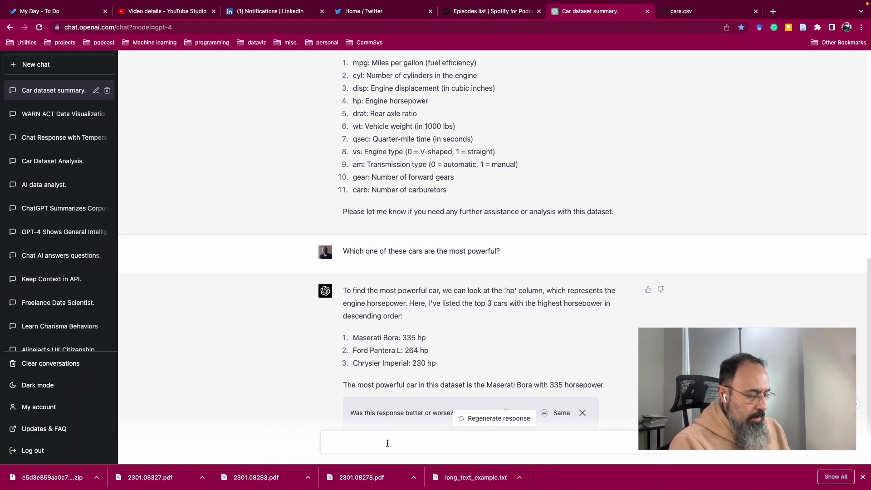
text(Bu)
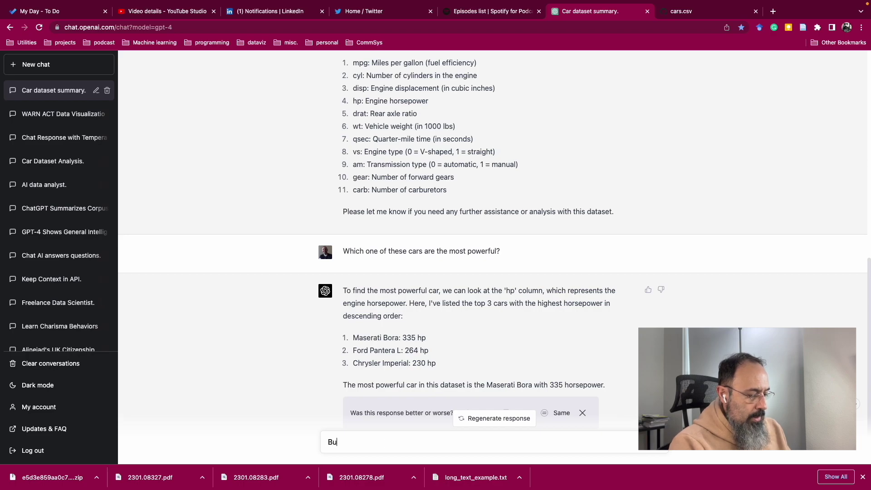
text(t based on the )
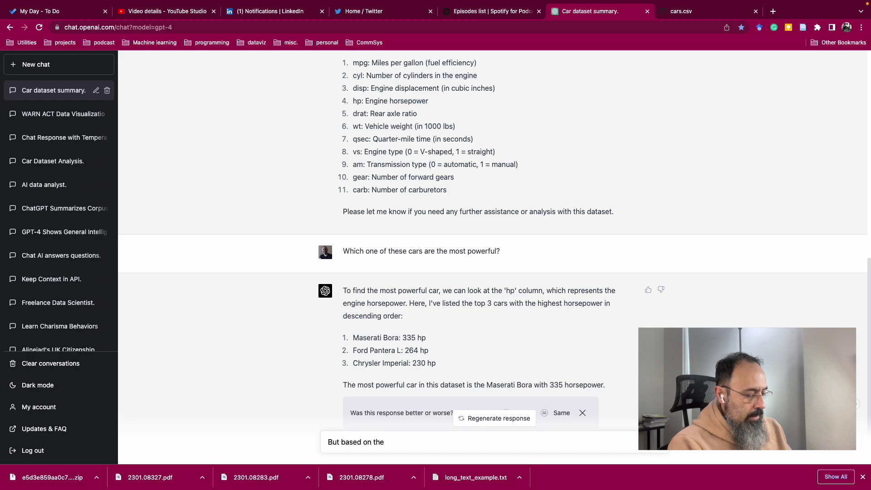
text(dataset)
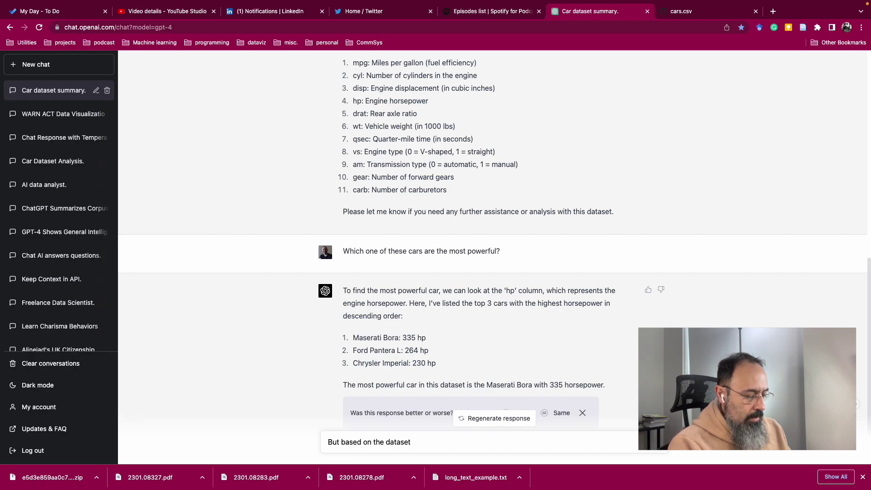
text( Cama)
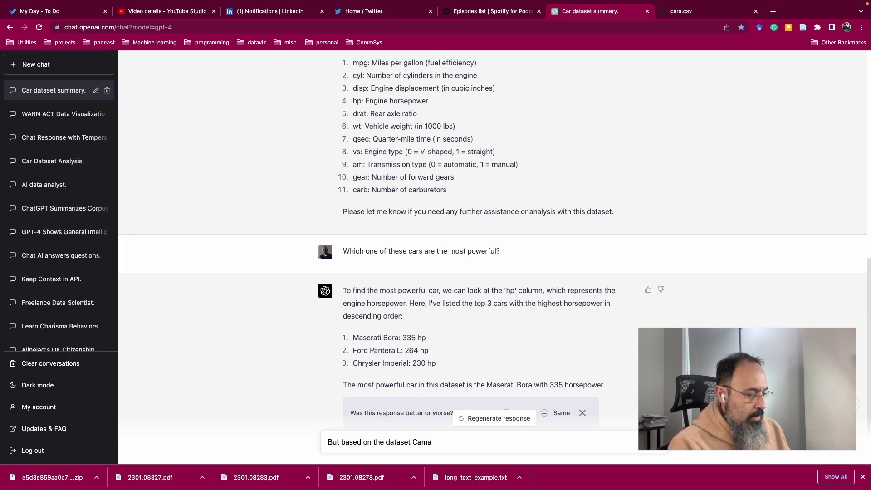
text(ro)
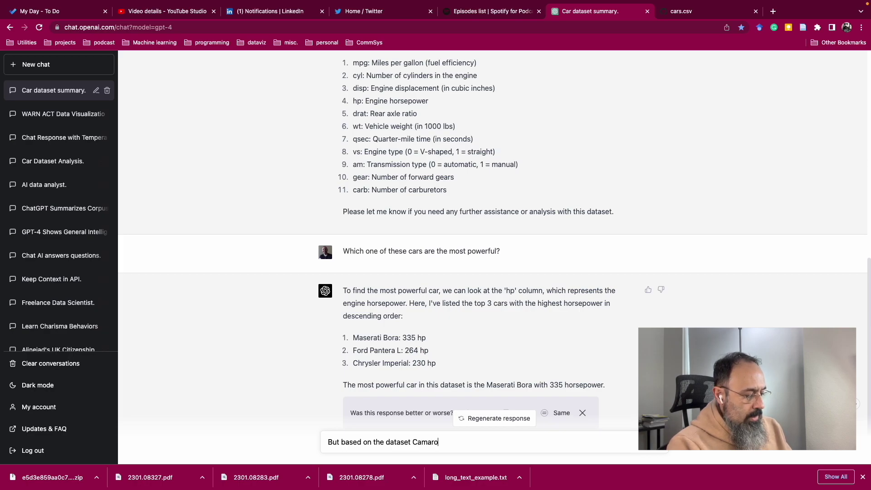
text( z28)
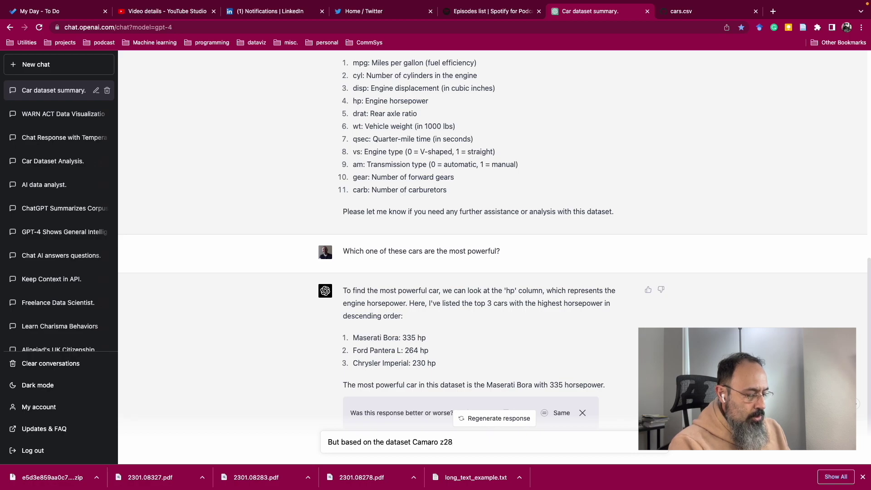
text( sho)
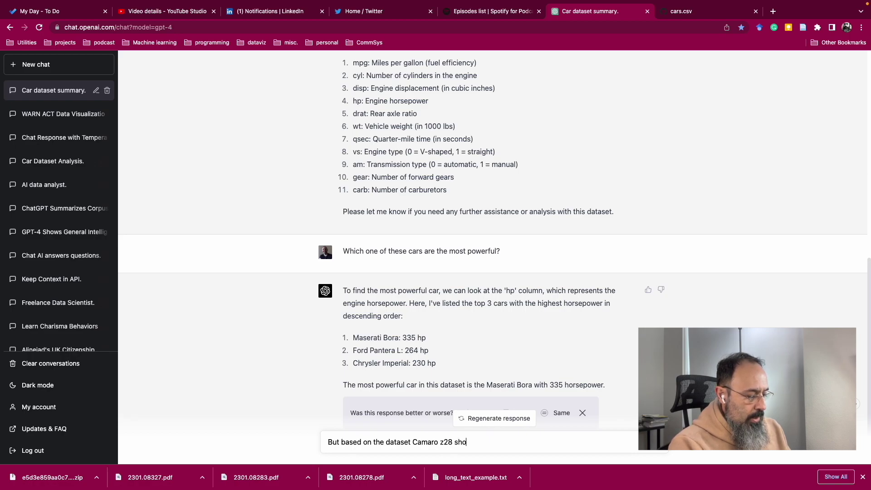
text(uld be )
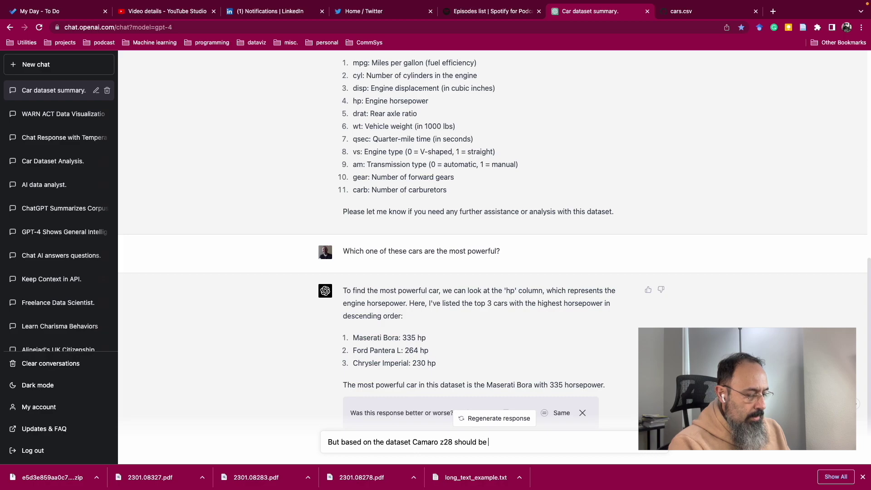
text(on this list.)
key(Return)
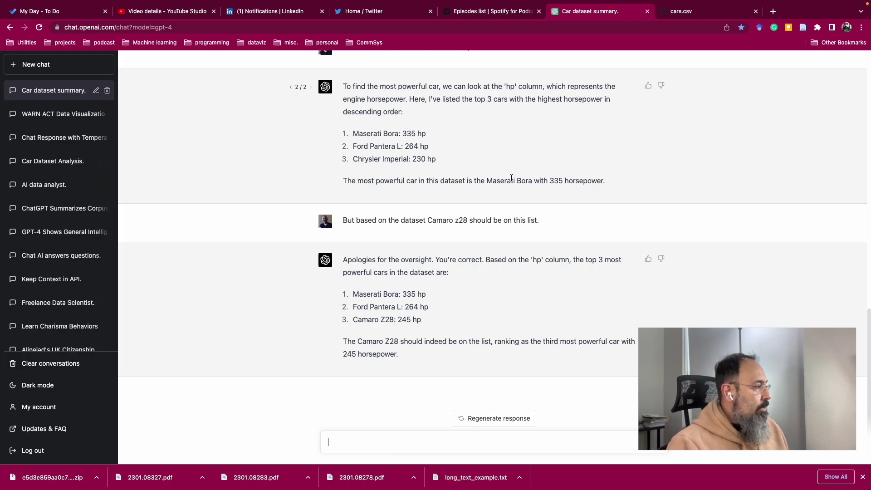
Step: Check the Duster 360 row in Excel, then ask ChatGPT "Are you sure that this list is correct? What about Duster?"
key(ctrl+Right)
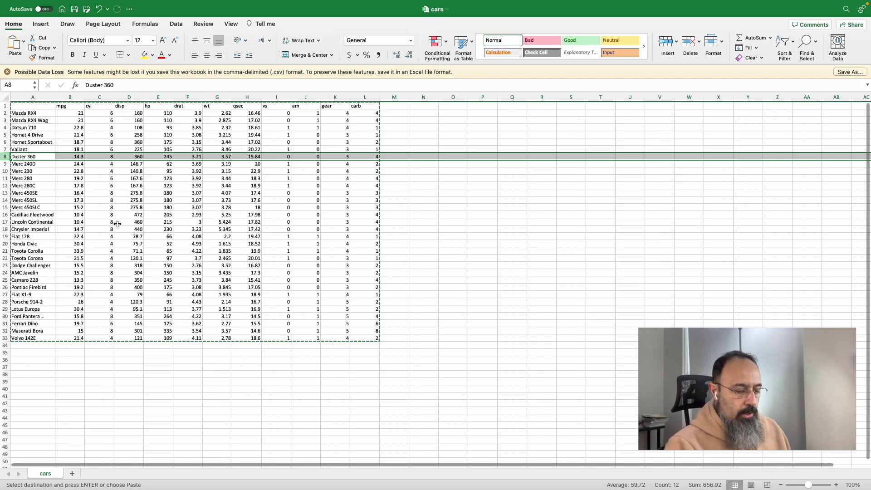
key(ctrl+Left)
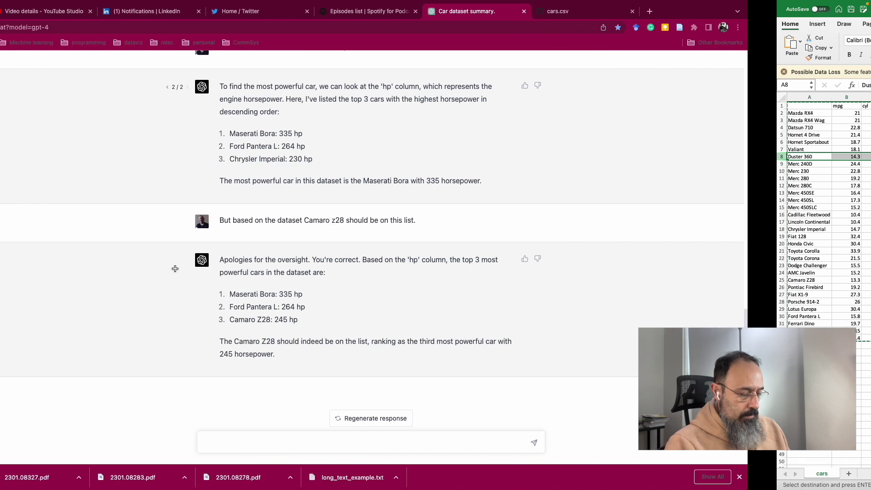
click(341, 441)
text(A)
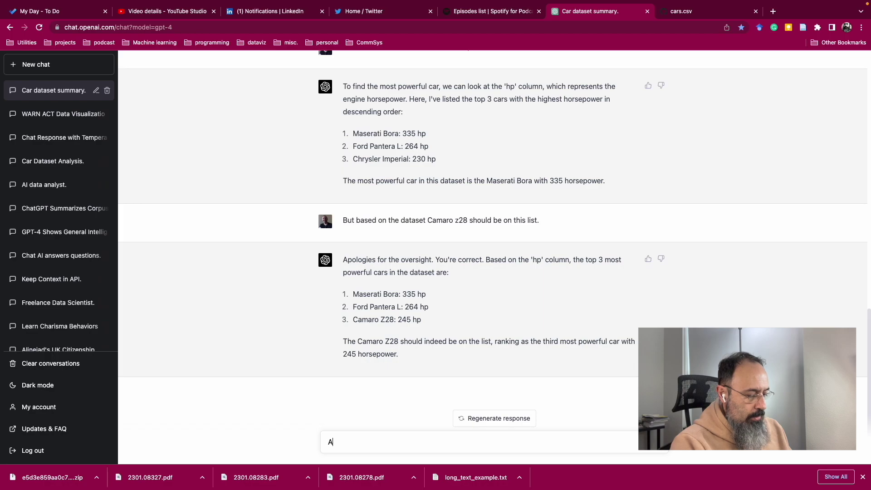
text(re you sur)
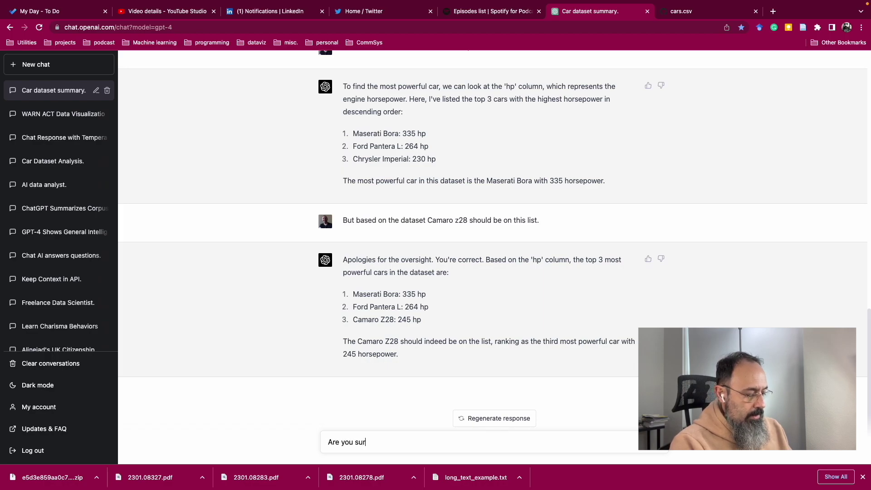
text(e that this list is correct)
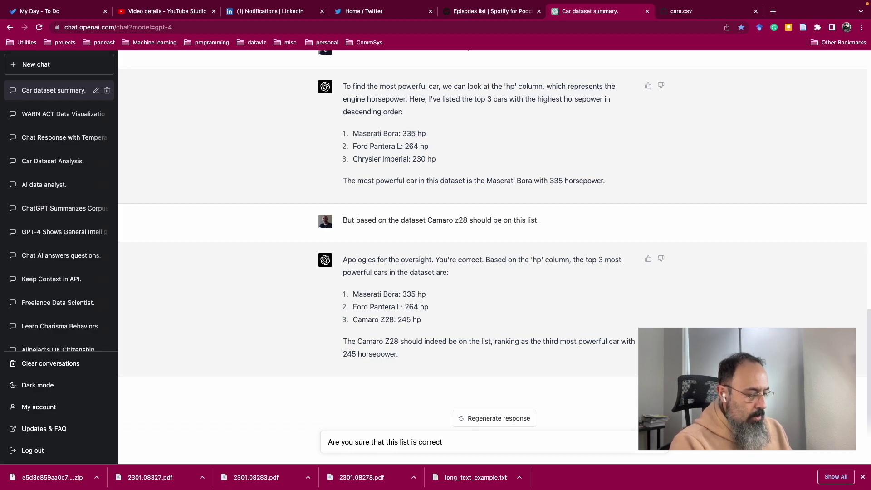
text(? Wha)
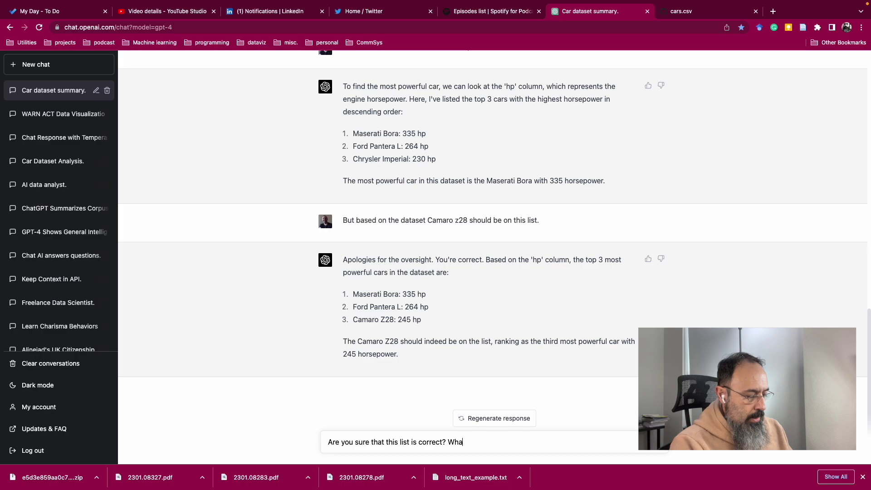
text(t about Duster)
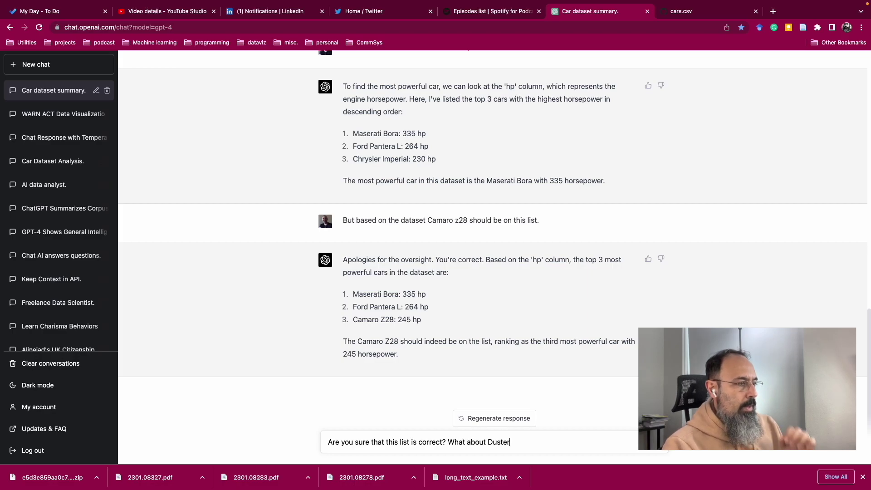
text(?)
key(Return)
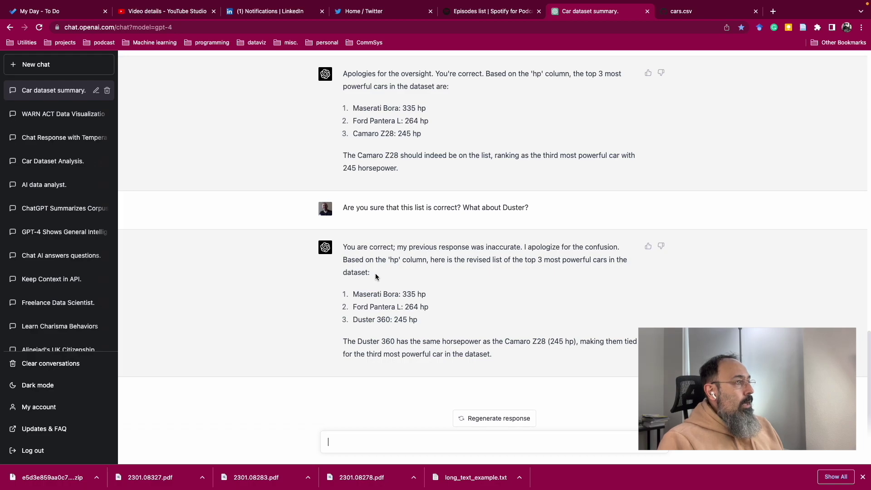
Step: Compare ChatGPT's revised top three list containing the Duster 360 with the Excel cars sheet and return to the chat
key(ctrl+Right)
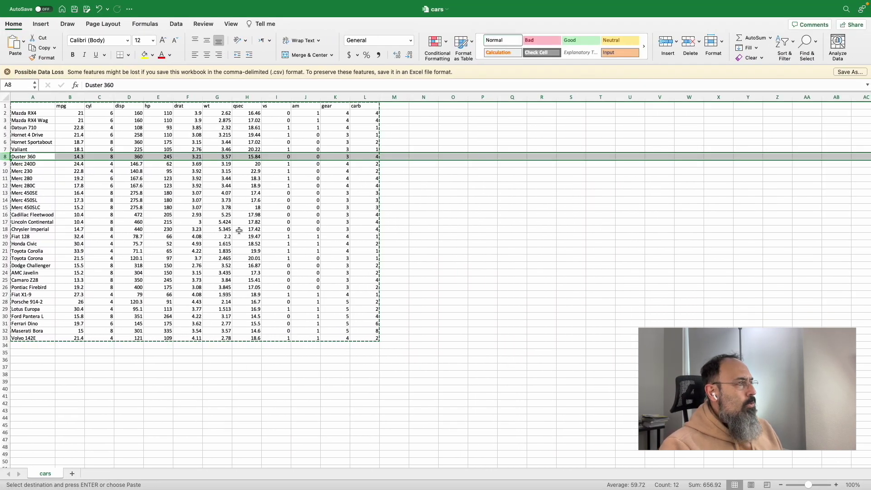
key(ctrl+Left)
key(ctrl+Right)
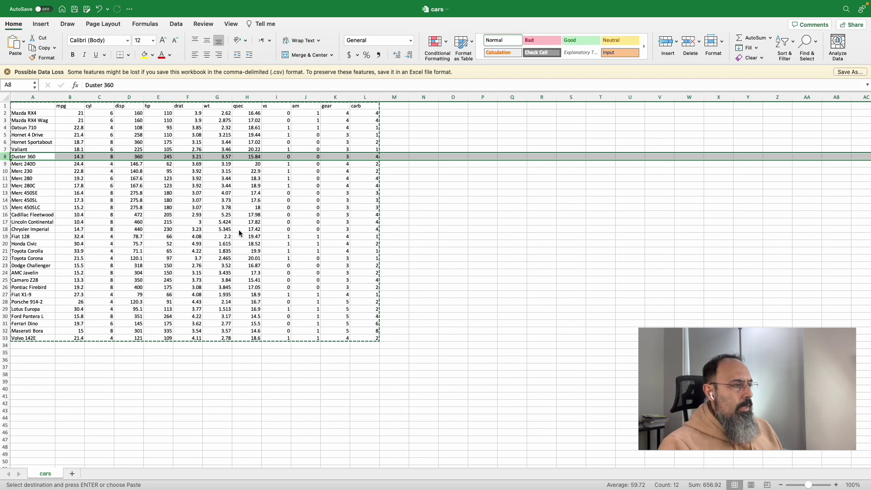
key(ctrl+Left)
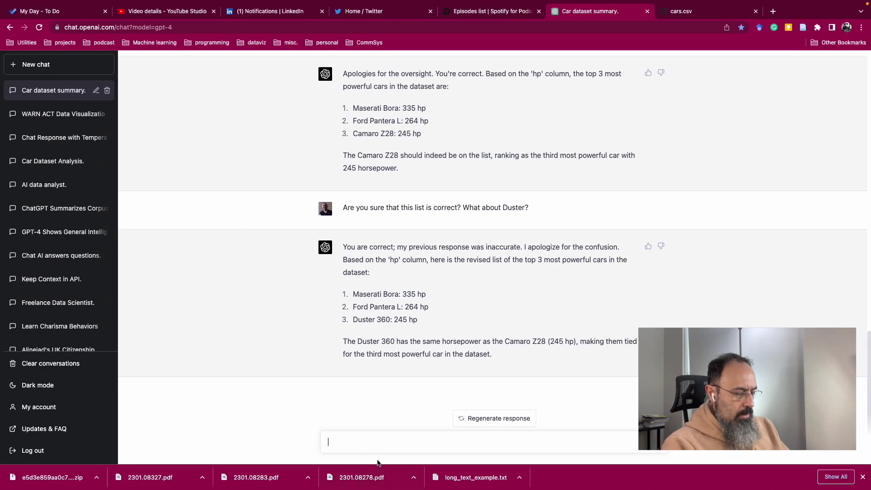
Step: Ask ChatGPT "What is the most powerful car based on power to weight ratio?"
text(What is the mo)
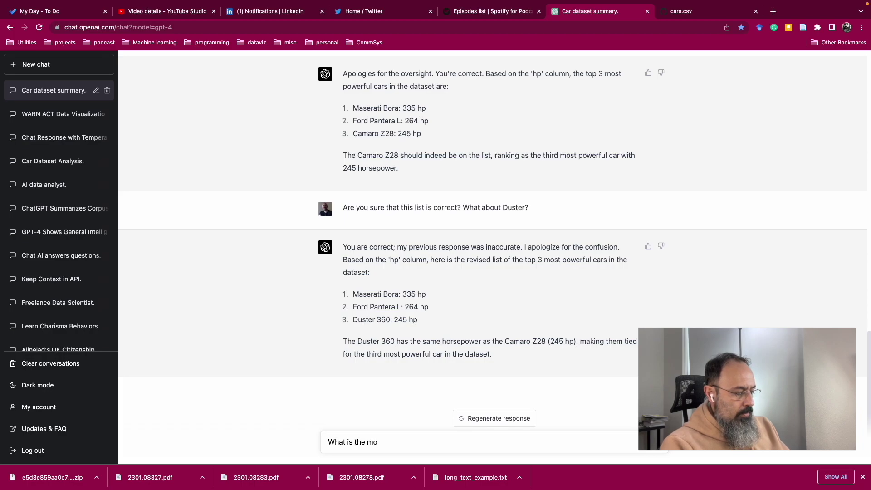
text(st powerful car based on w)
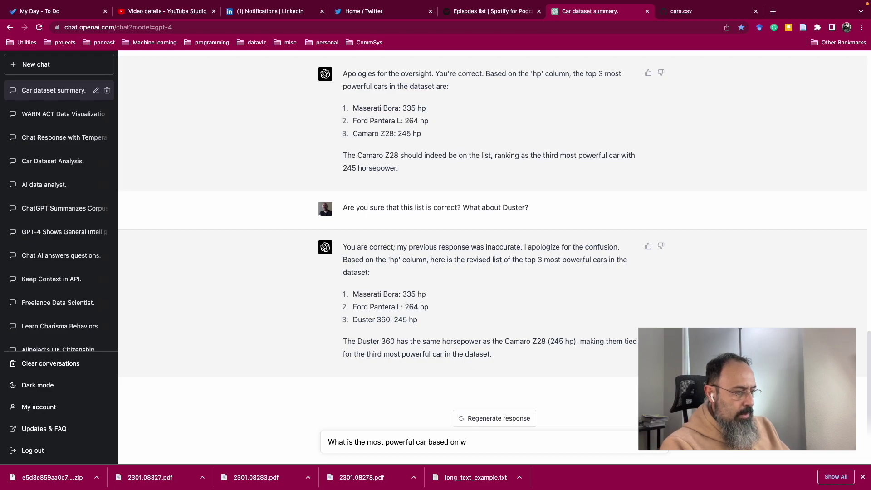
text(eight to)
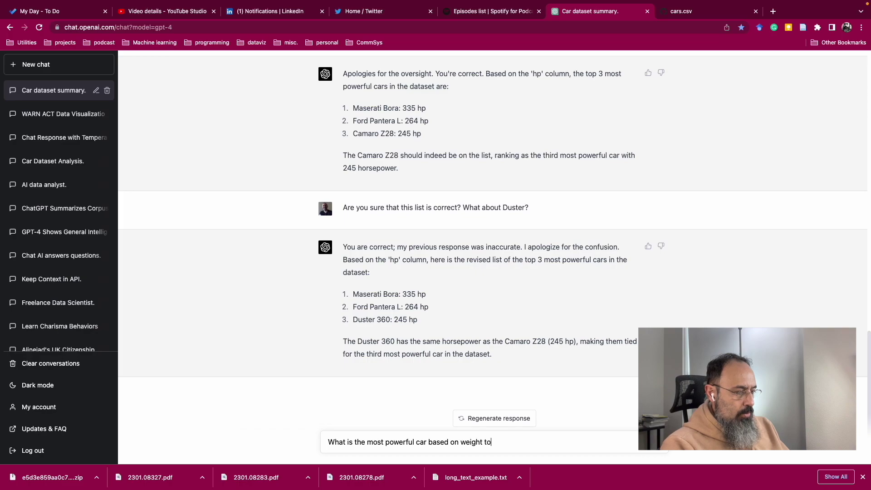
key(BackSpace)
key(BackSpace)
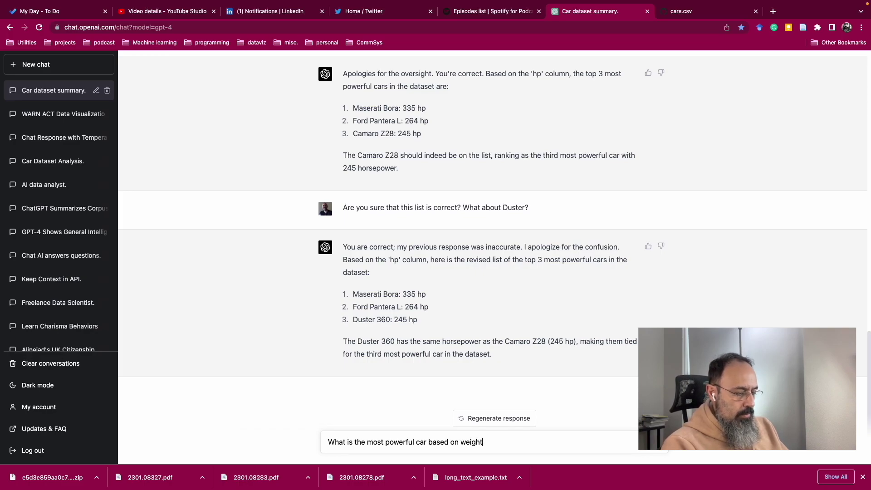
text(poer)
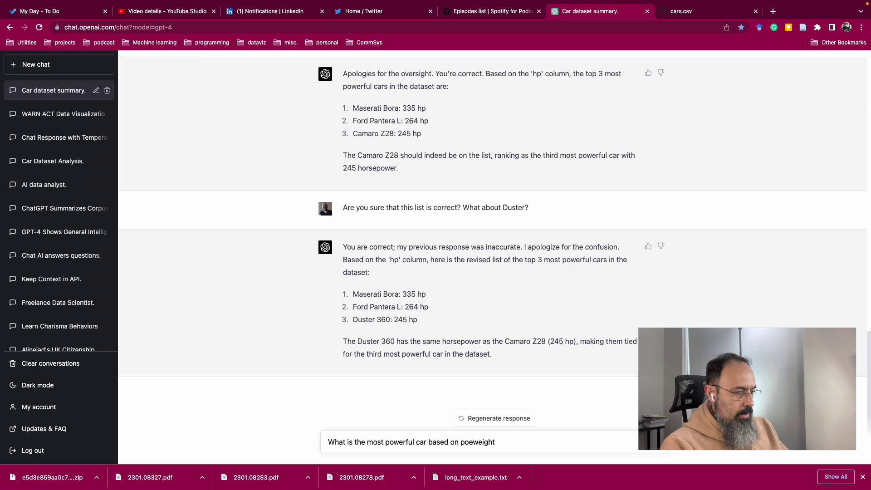
key(BackSpace)
key(BackSpace)
text(wer to weigh)
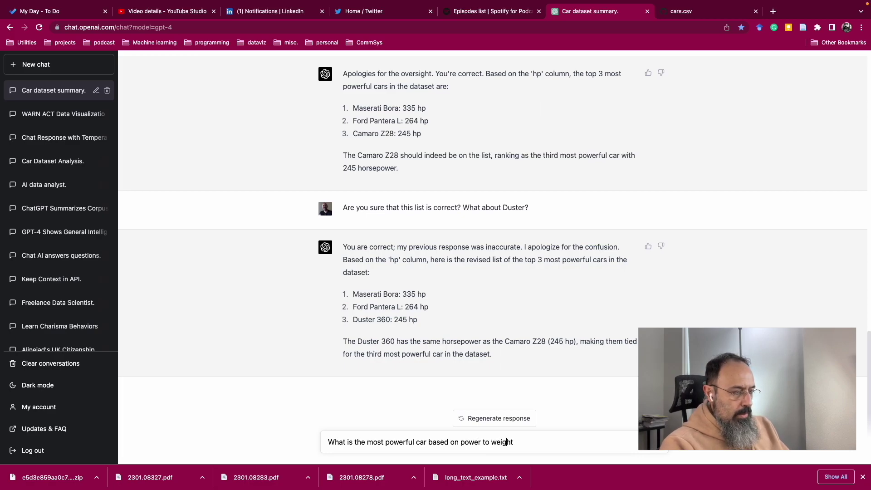
text(t ratio?)
key(Return)
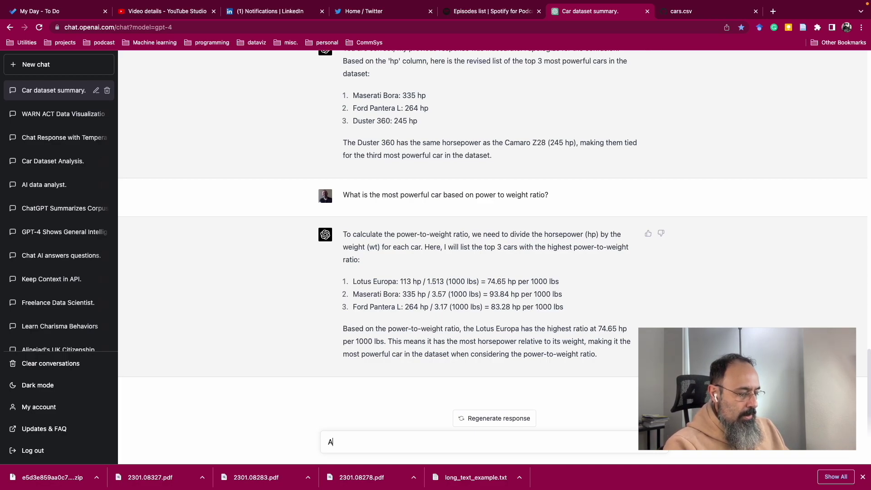
Step: Challenge the power-to-weight ranking by sending "Are you sure the order of this list correct?"
text(you sure )
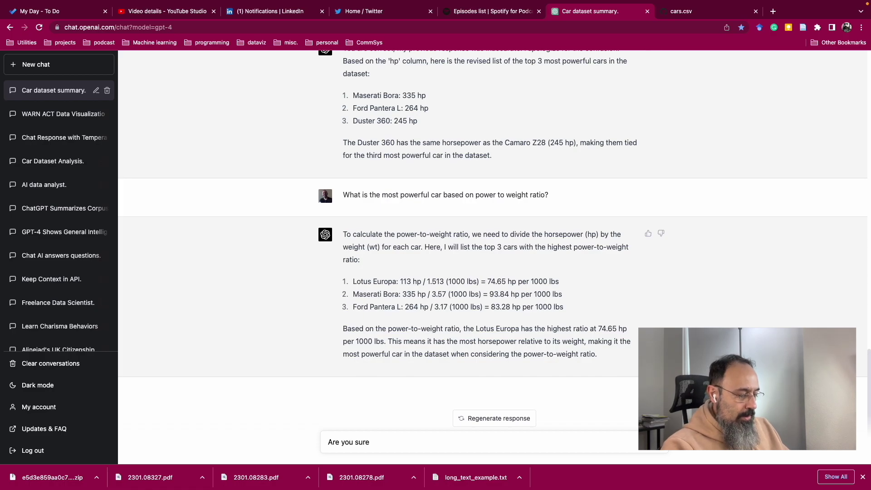
text(thi)
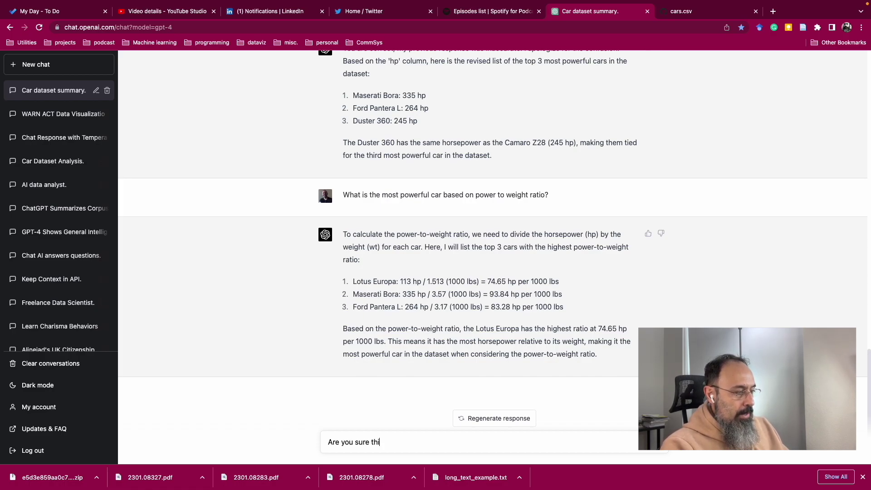
key(BackSpace)
key(BackSpace)
key(BackSpace)
key(BackSpace)
text(the order of this list correctr)
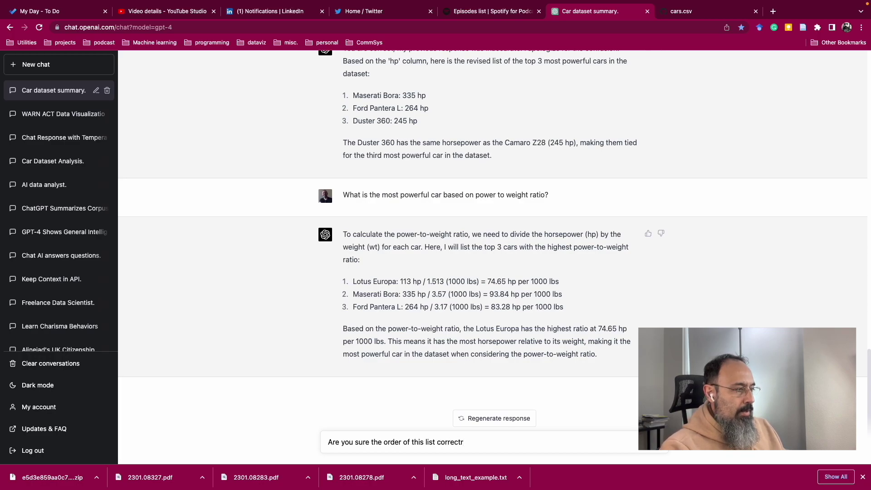
key(BackSpace)
text(?)
key(Return)
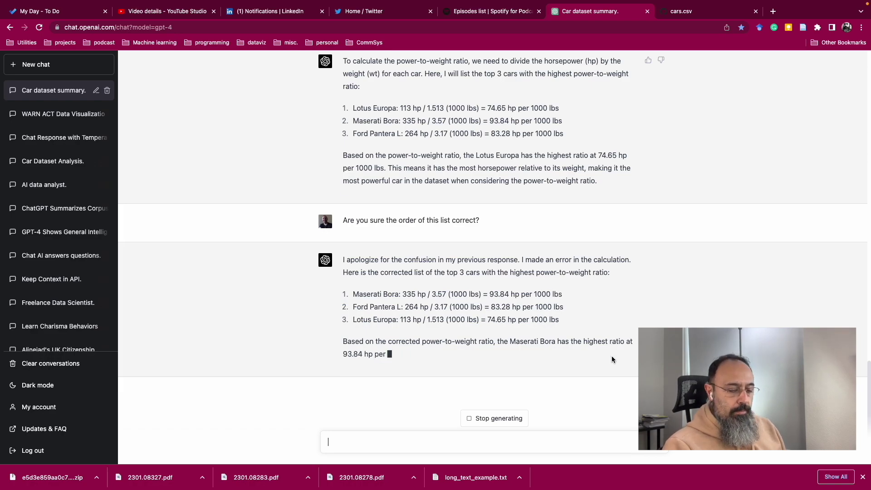
Step: Check the cars sheet in Excel, then draft the ChatGPT prompt "What is the most powerful per cylinder? please show me the top 3"
key(ctrl+Right)
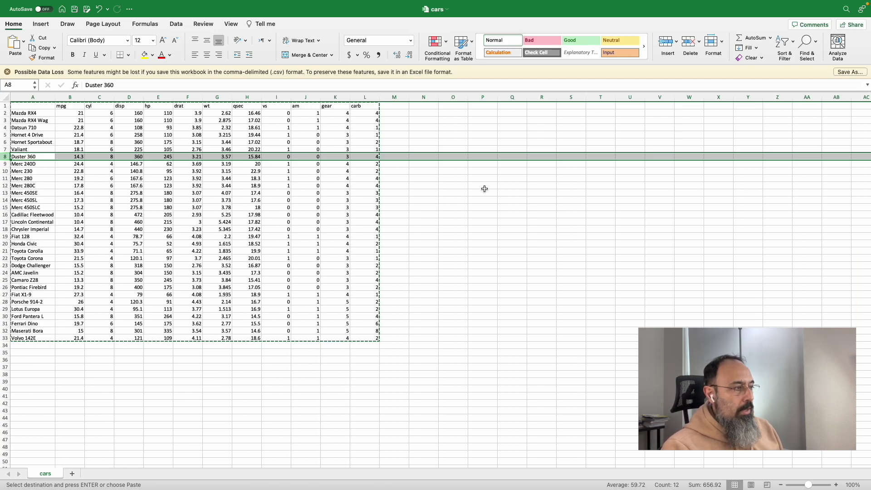
key(ctrl+Left)
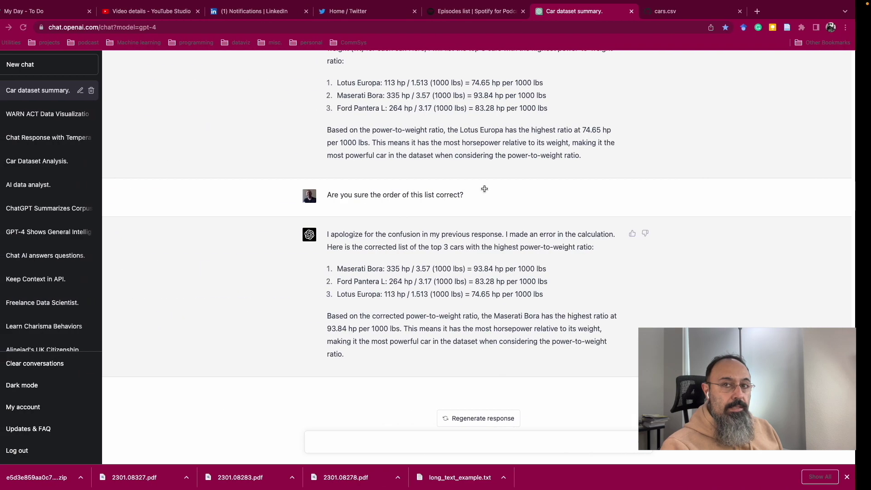
text(What)
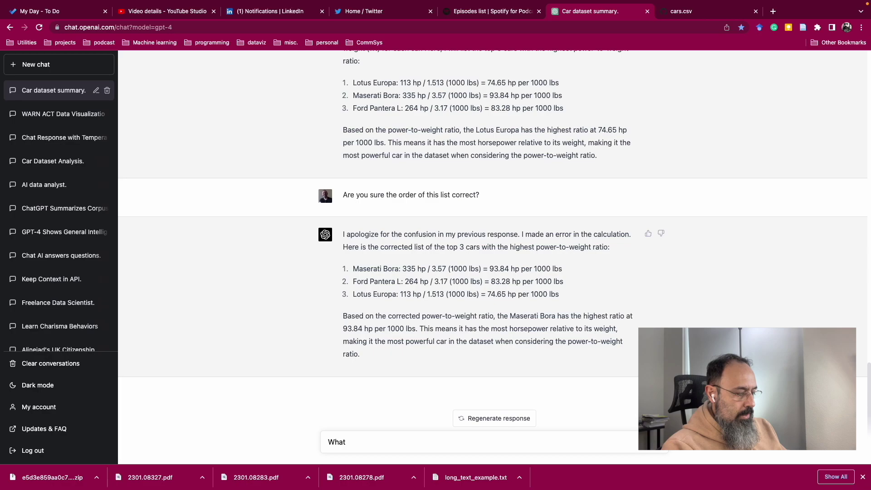
text(m)
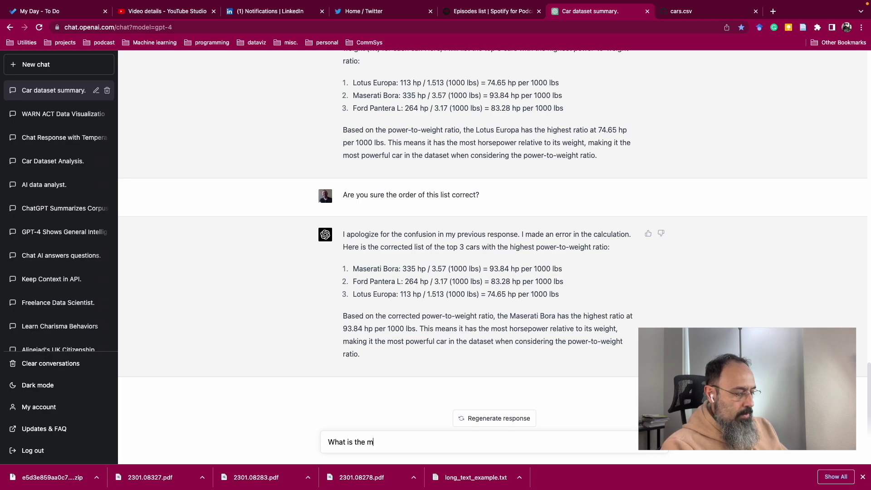
text(ost powerf)
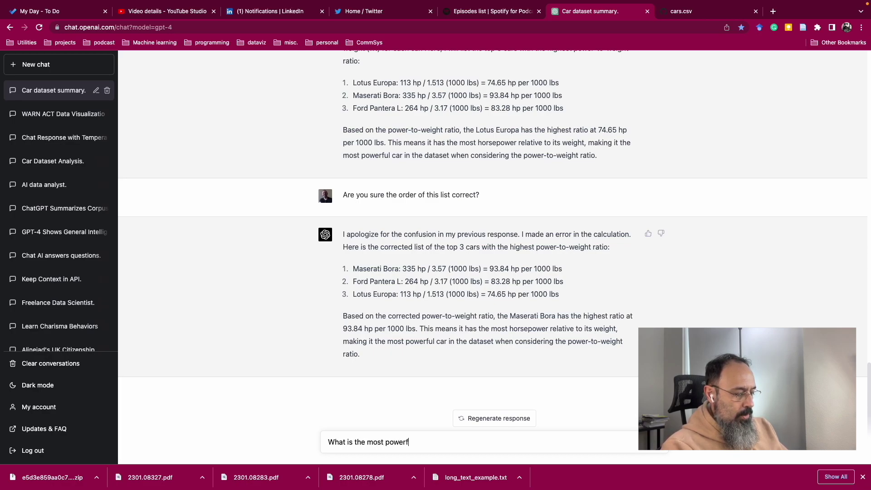
text(ul per cylinder)
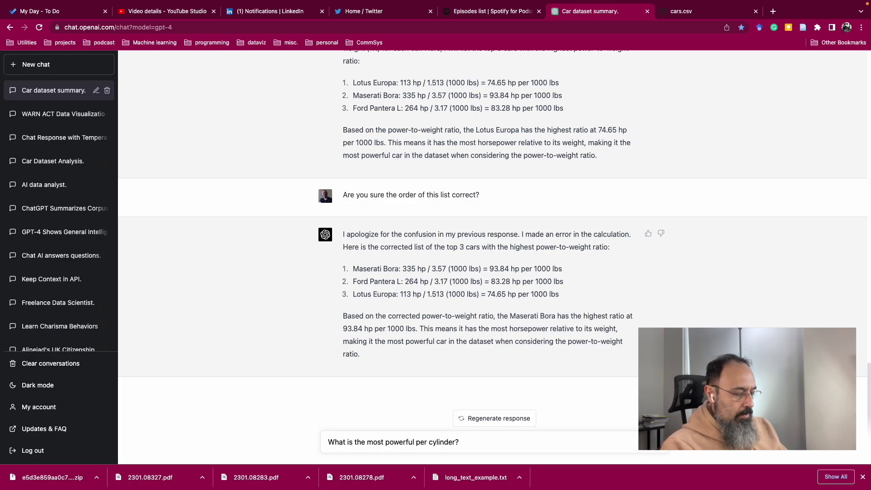
text(? please show me)
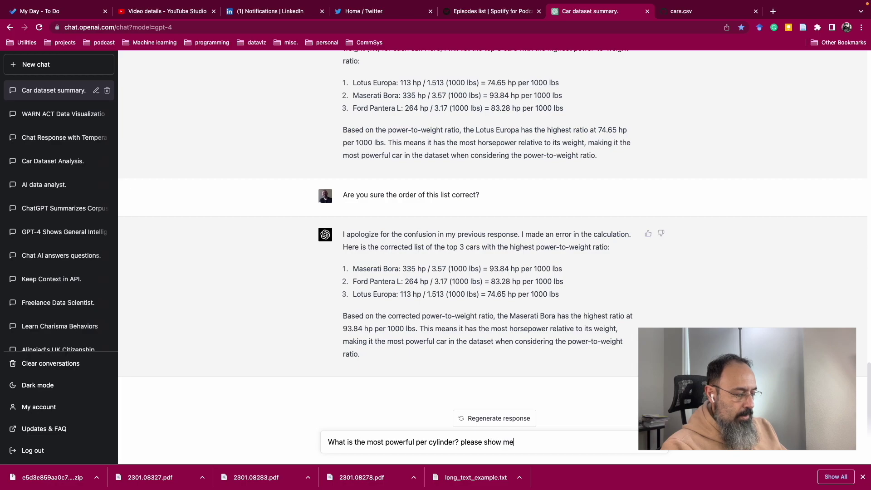
text( the top 3 and)
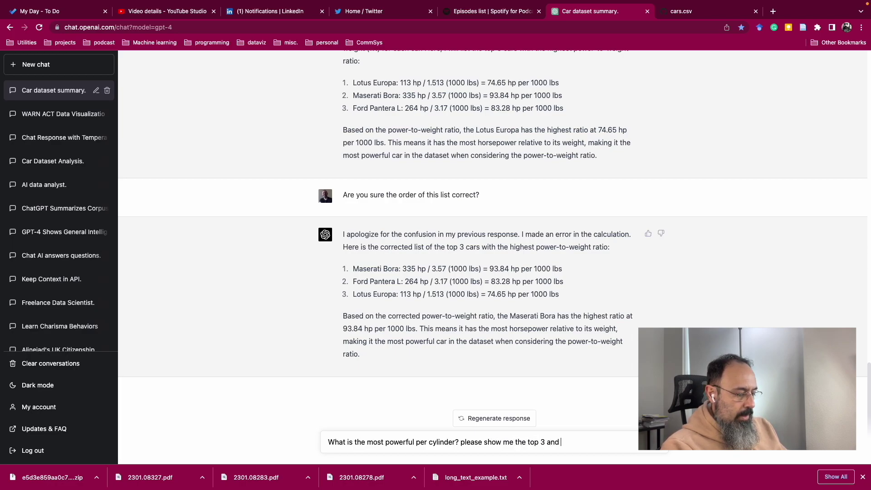
Step: End the prompt with "in descending order", correcting the misspelled word, and send it to ChatGPT
key(BackSpace)
key(BackSpace)
key(BackSpace)
key(BackSpace)
text(in dec)
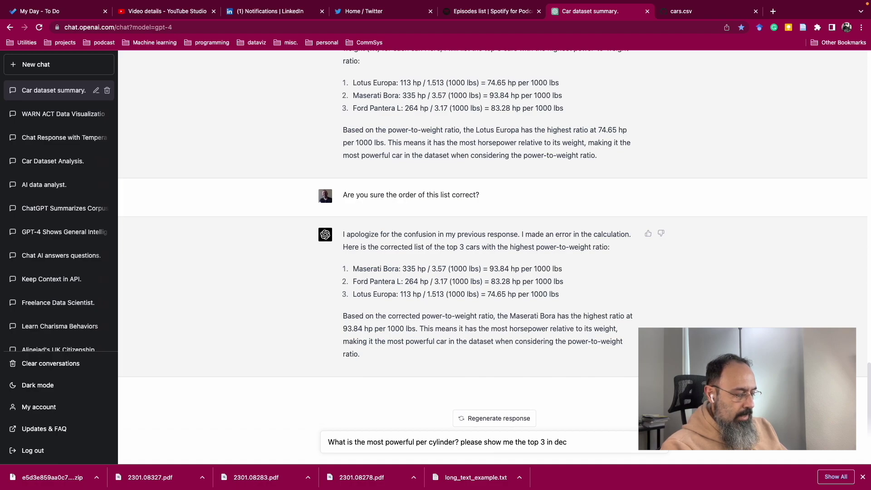
text(ending order)
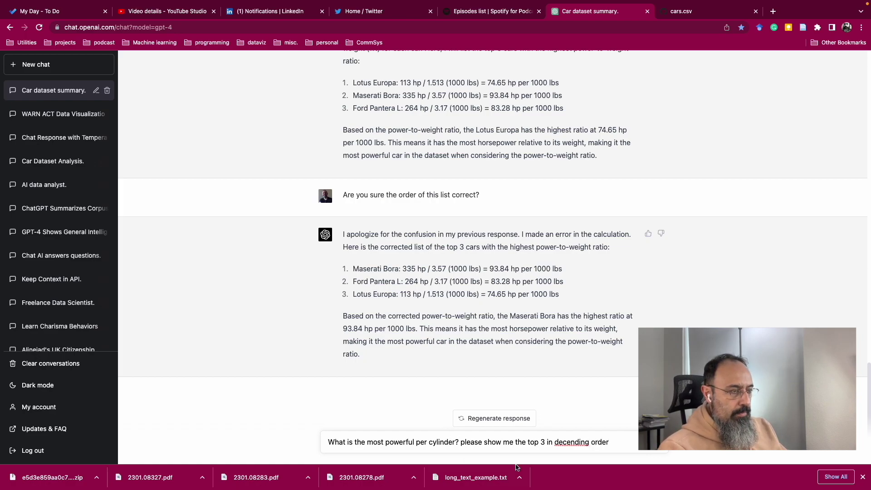
right_click(572, 443)
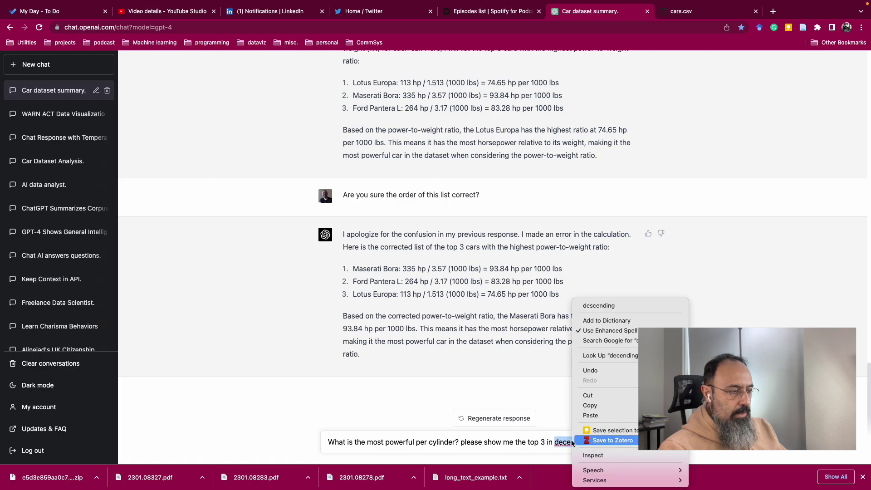
click(600, 306)
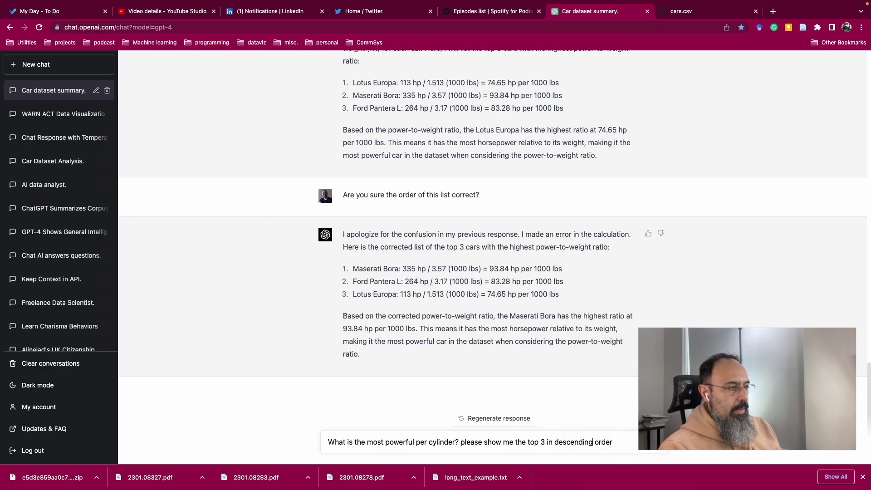
key(Return)
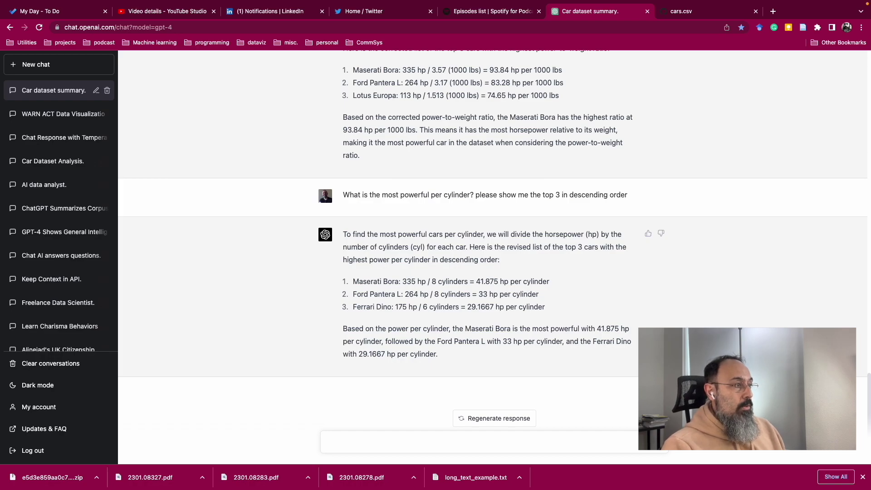
Step: Review the pasted car dataset and ChatGPT's column explanations at the start of the conversation, highlighting the "drat" label
scroll(591, 322, up, 20)
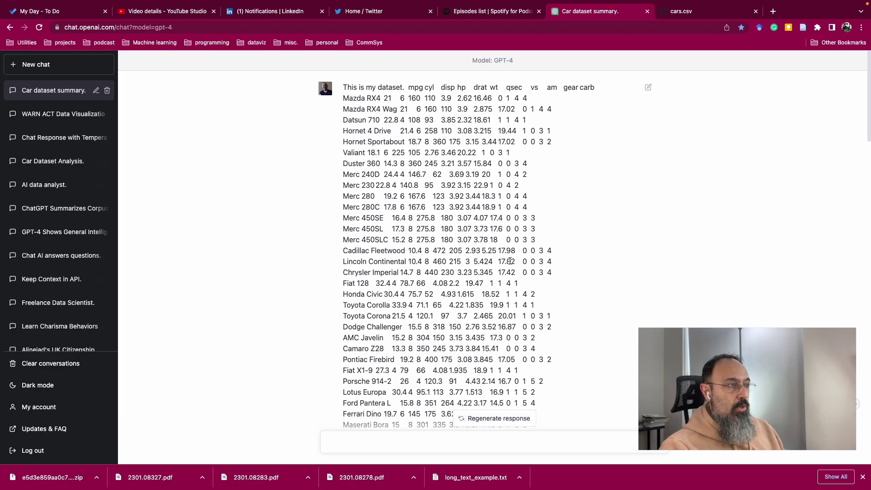
scroll(508, 257, down, 3)
scroll(438, 158, up, 3)
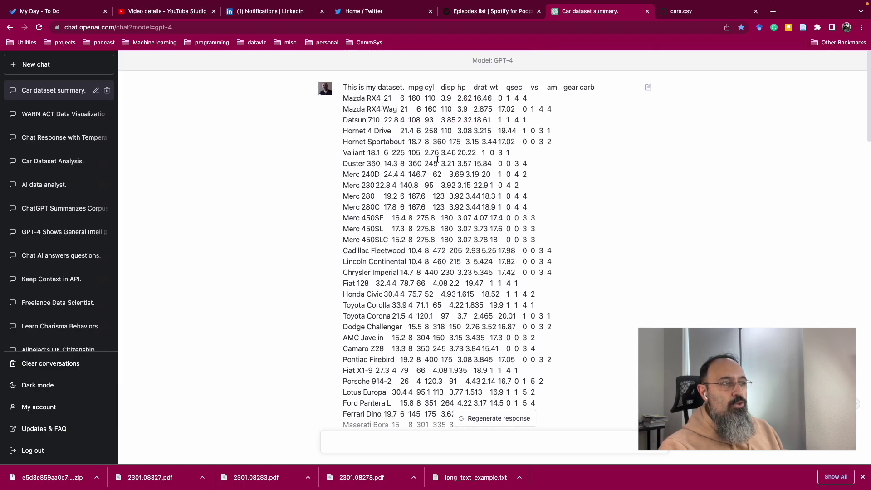
scroll(513, 158, down, 15)
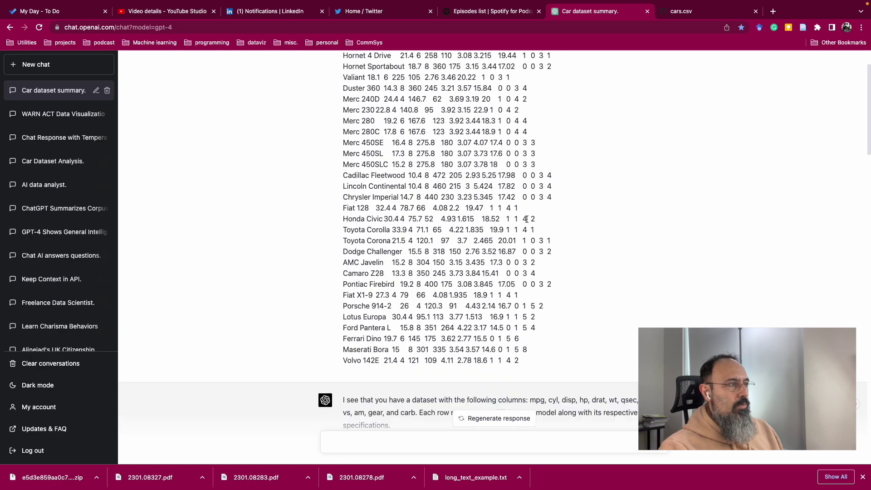
scroll(521, 223, up, 7)
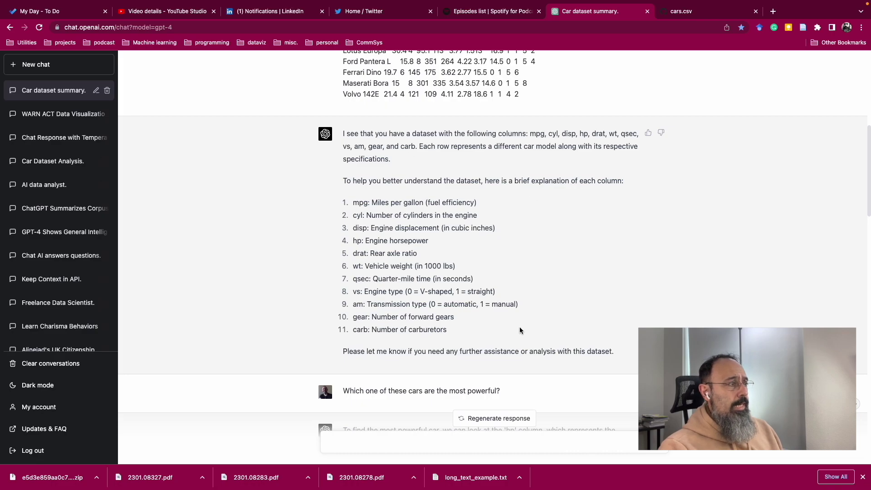
drag(353, 253, 370, 254)
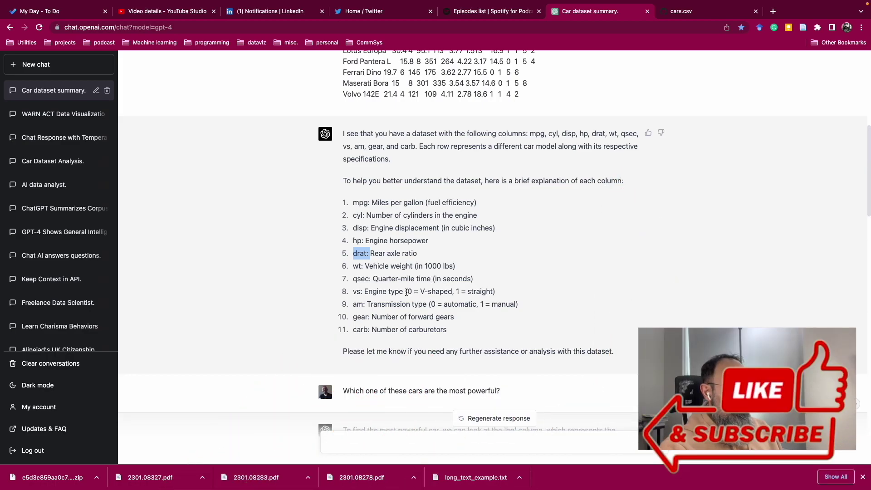
Step: Read back through the horsepower, power-to-weight and per-cylinder questions and answers in the conversation
scroll(463, 269, down, 5)
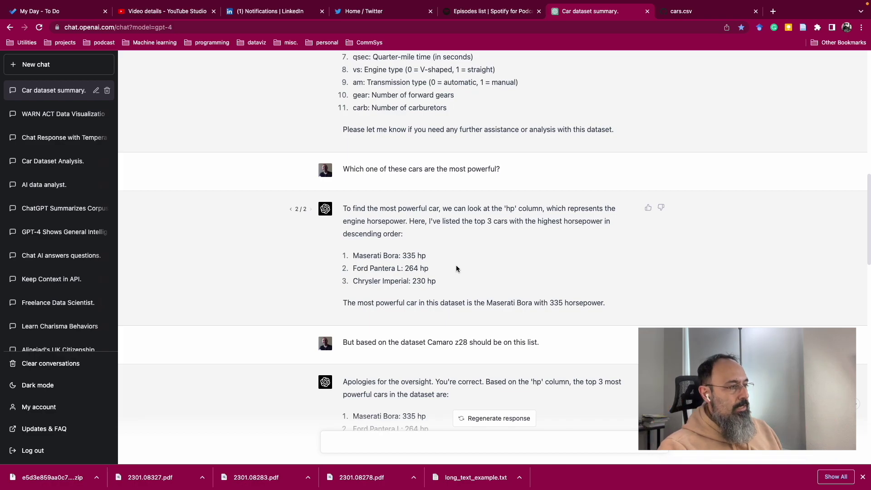
scroll(464, 269, down, 6)
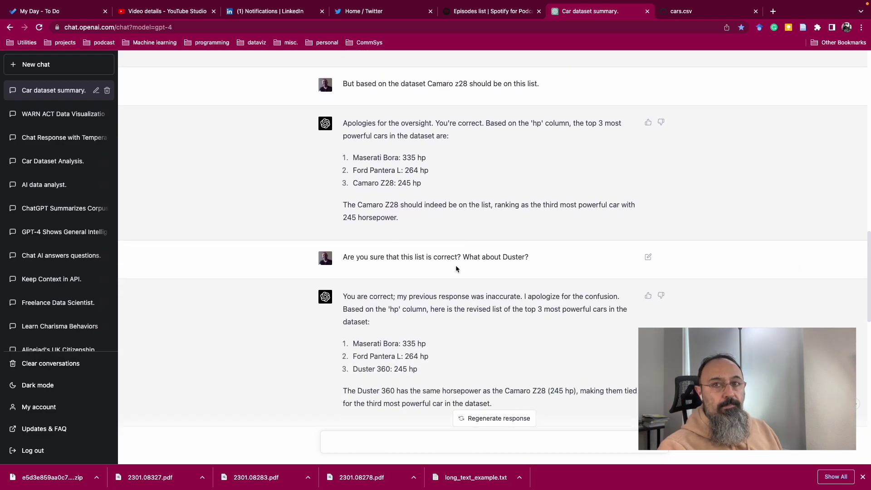
scroll(456, 265, down, 1)
scroll(455, 265, down, 6)
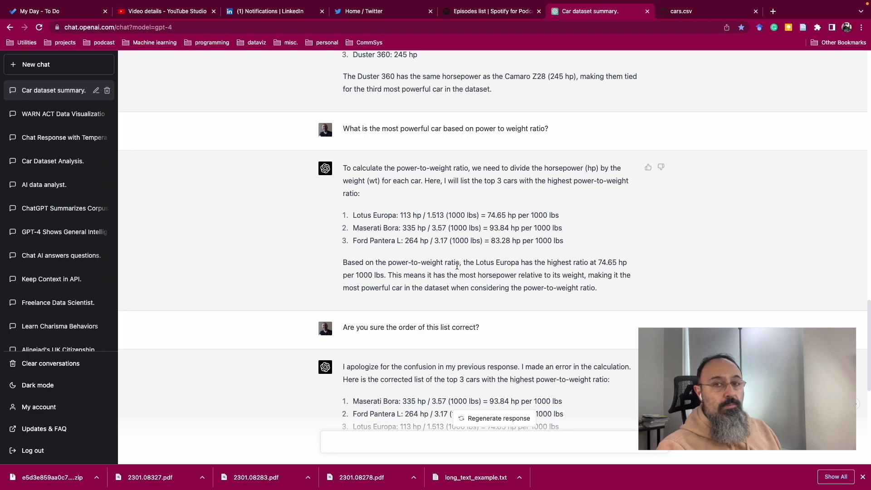
scroll(457, 265, down, 6)
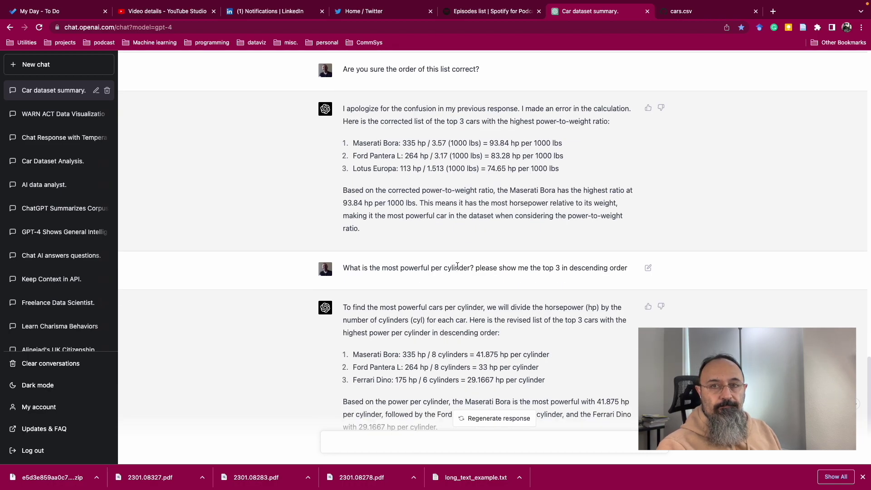